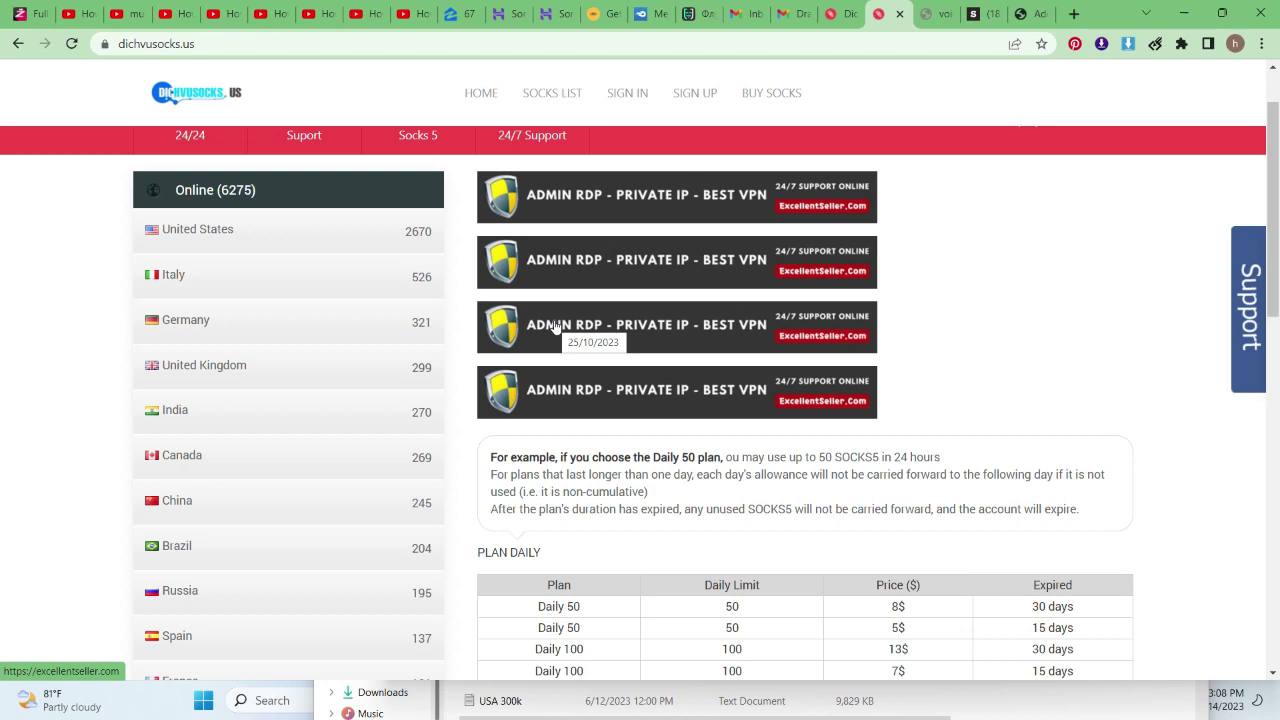
Step: Open the sign-in page, attempt to log in with the prefilled credentials, and start the human verification
left_click(640, 93)
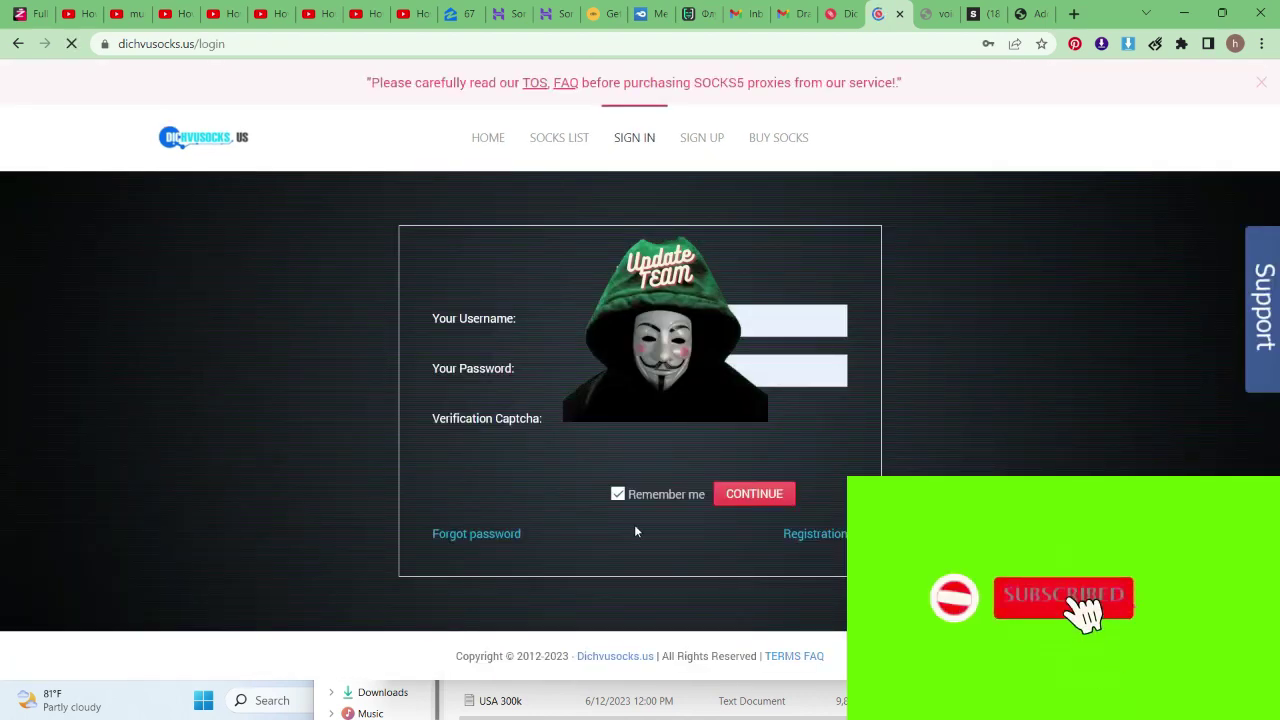
left_click(778, 500)
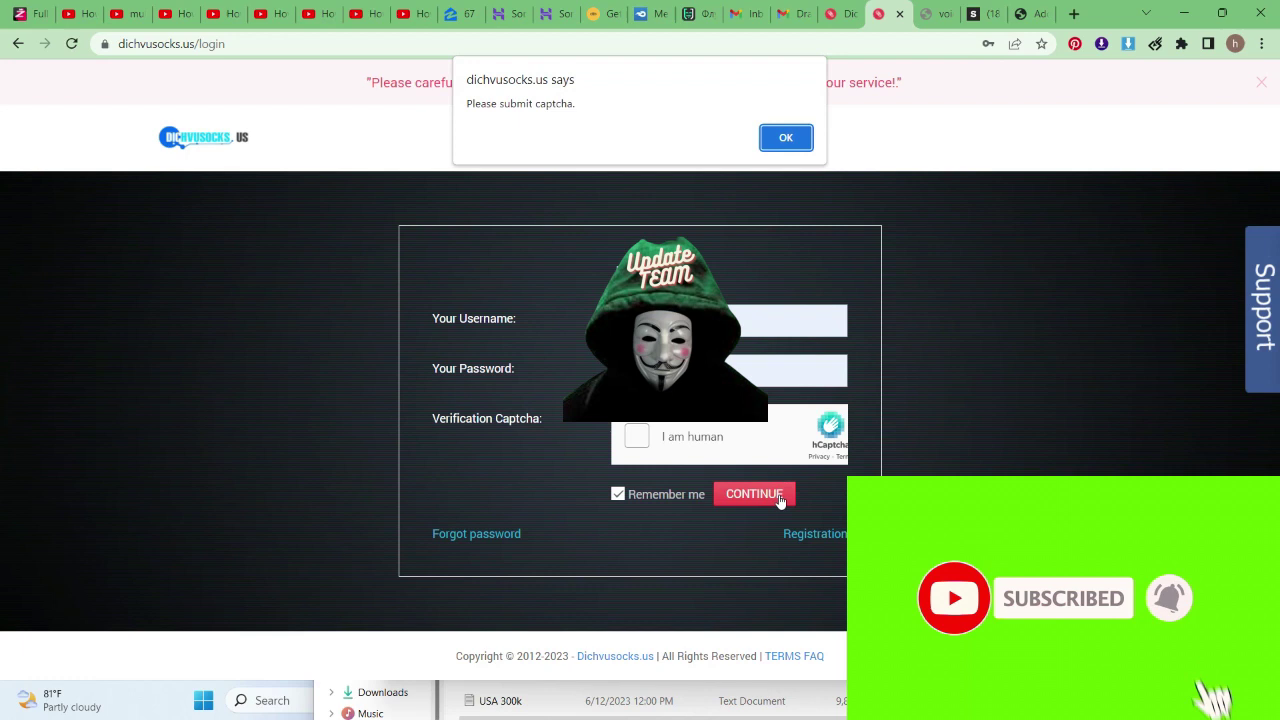
left_click(768, 145)
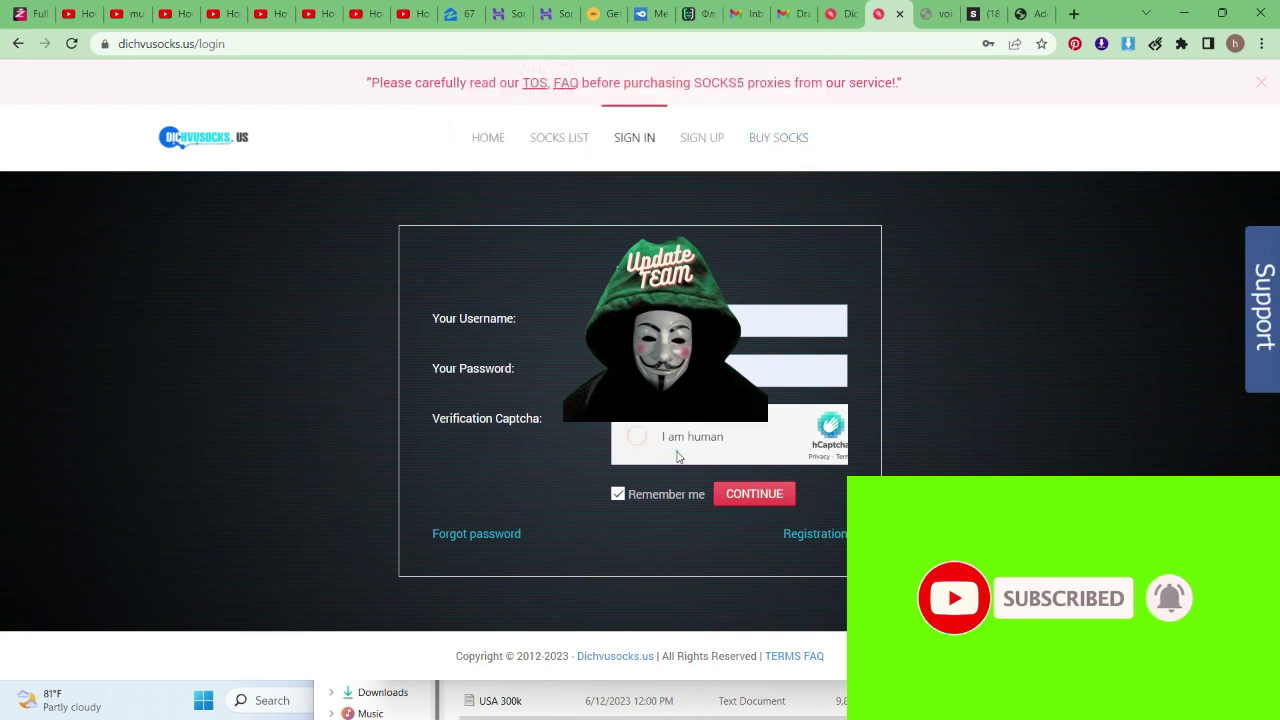
left_click(677, 456)
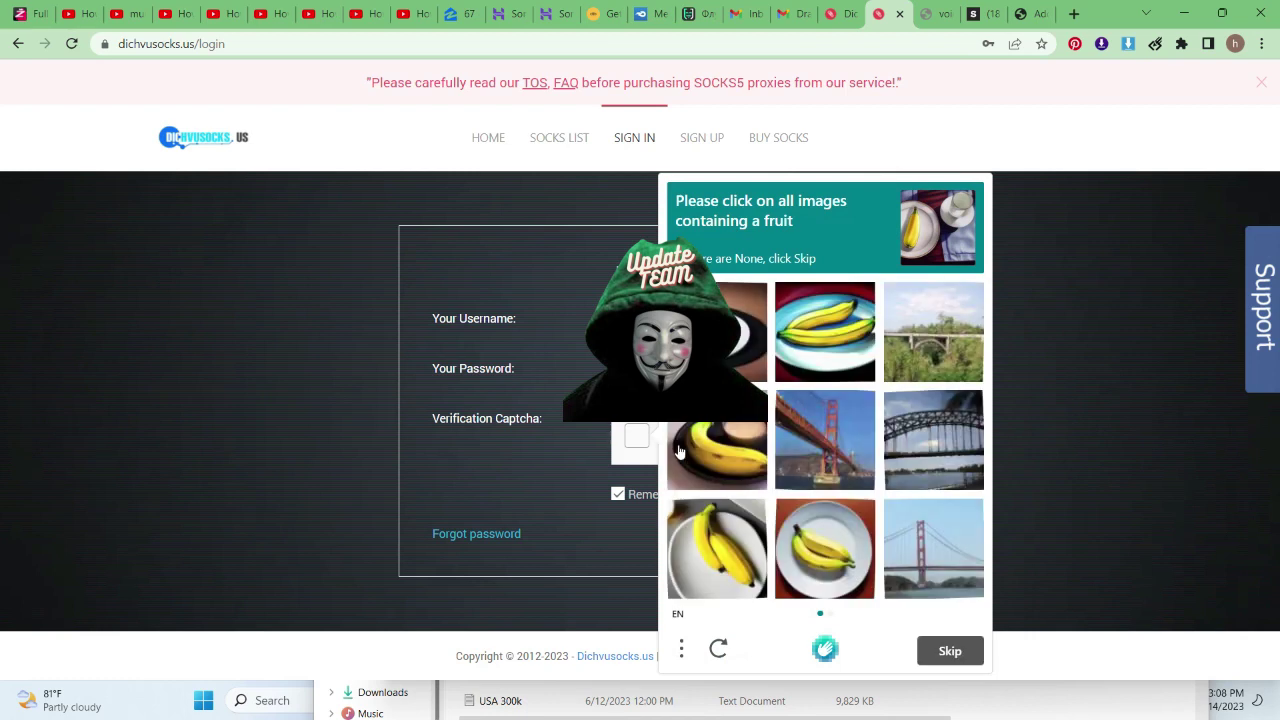
Step: Complete the captcha by selecting every image containing a fruit in both rounds
left_click(718, 430)
left_click(843, 335)
left_click(720, 555)
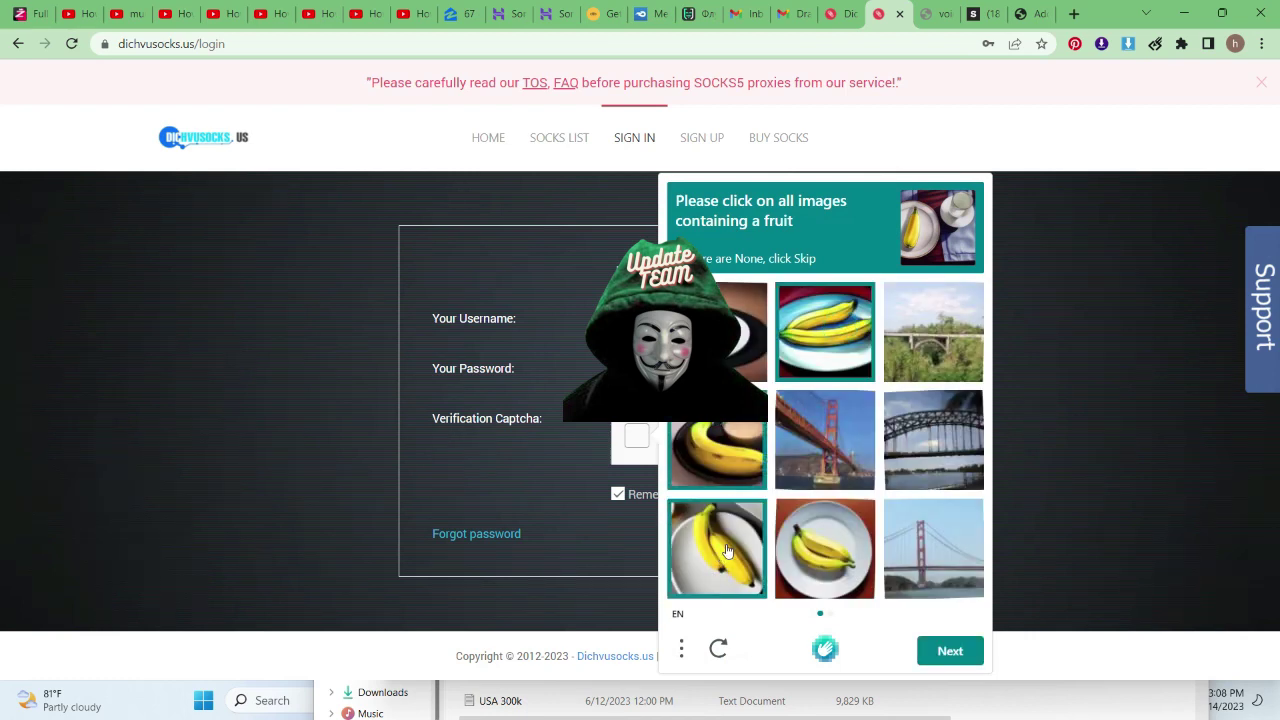
left_click(825, 545)
left_click(945, 651)
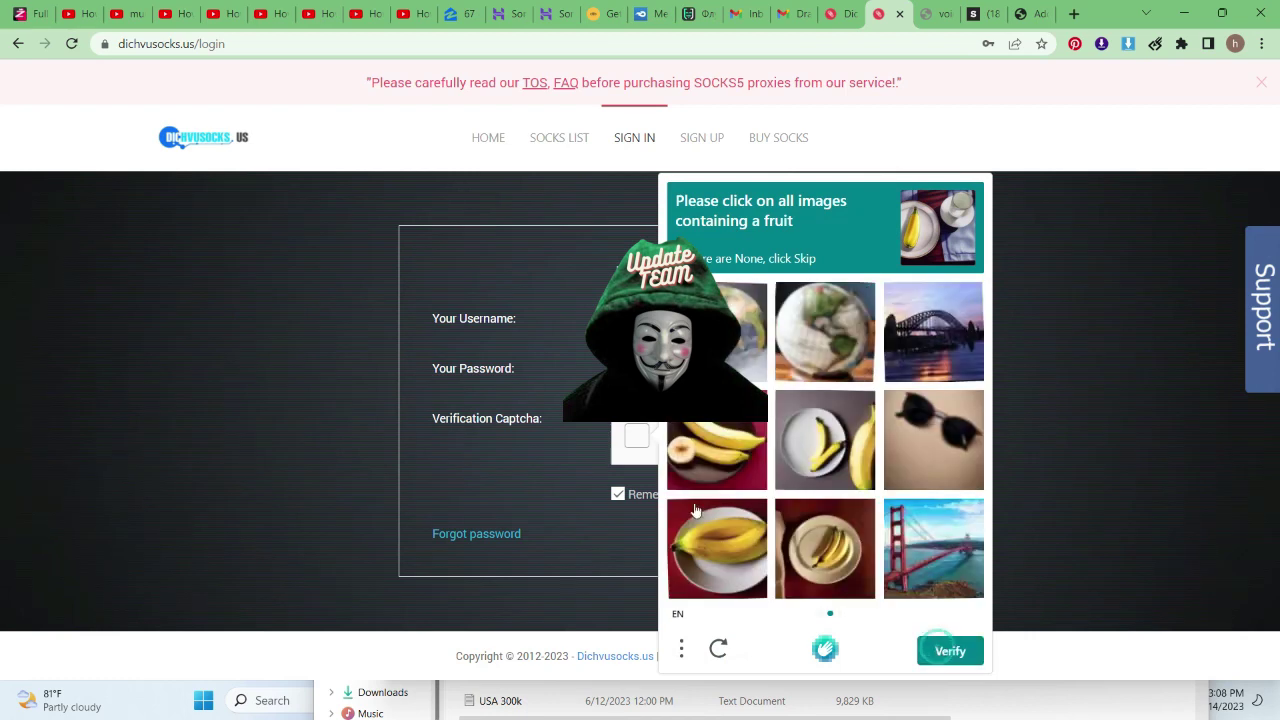
left_click(708, 445)
left_click(822, 430)
left_click(848, 560)
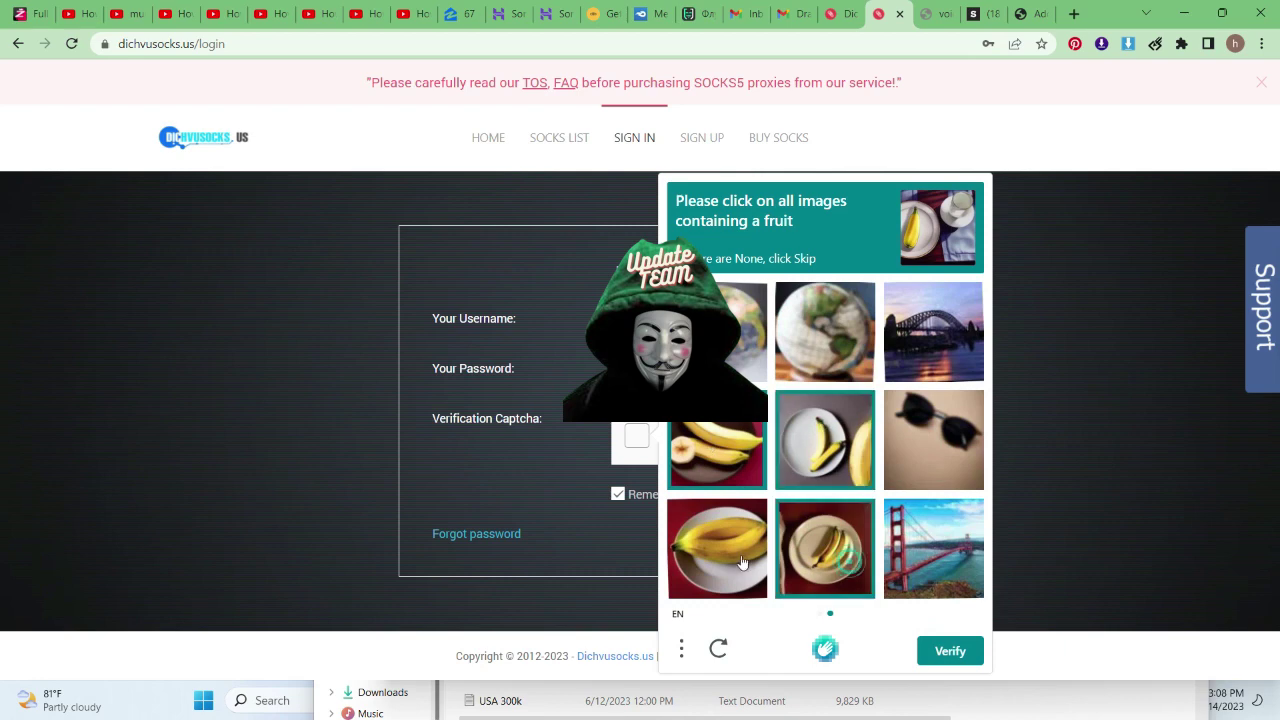
left_click(740, 558)
left_click(935, 650)
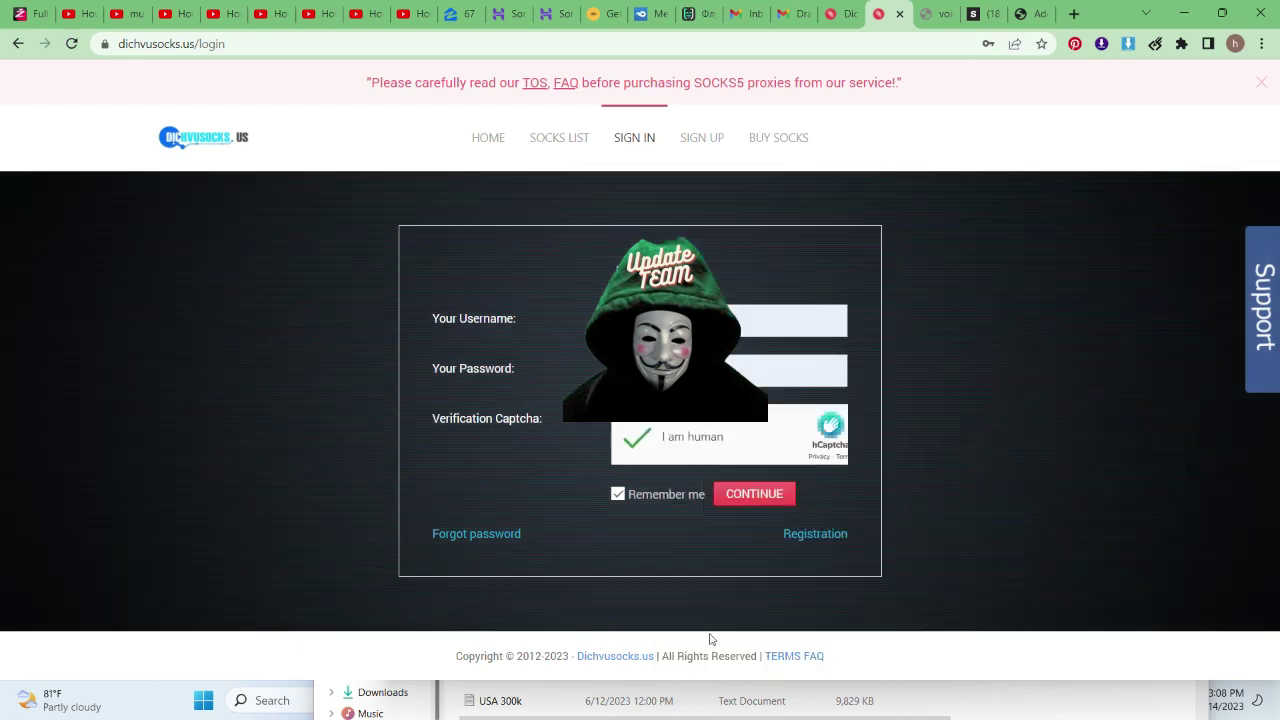
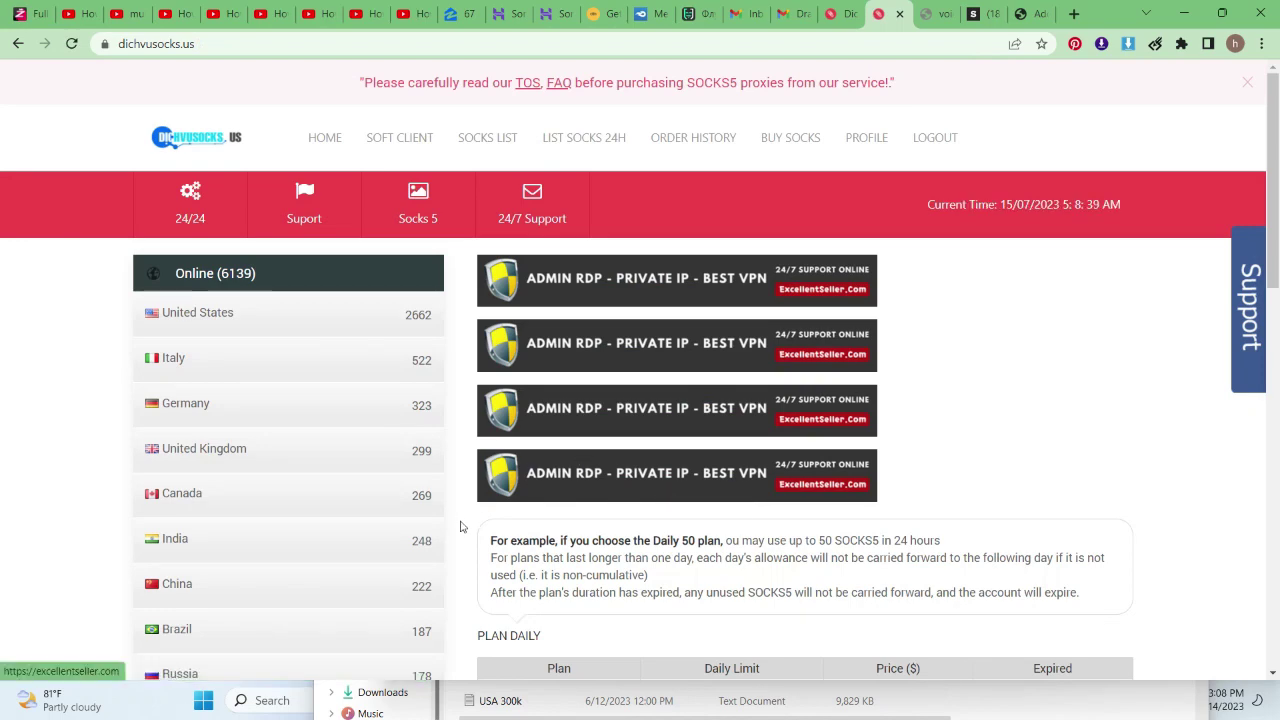
Step: Open the socks list and filter the proxy search to country United States with blacklist set to No
left_click(493, 140)
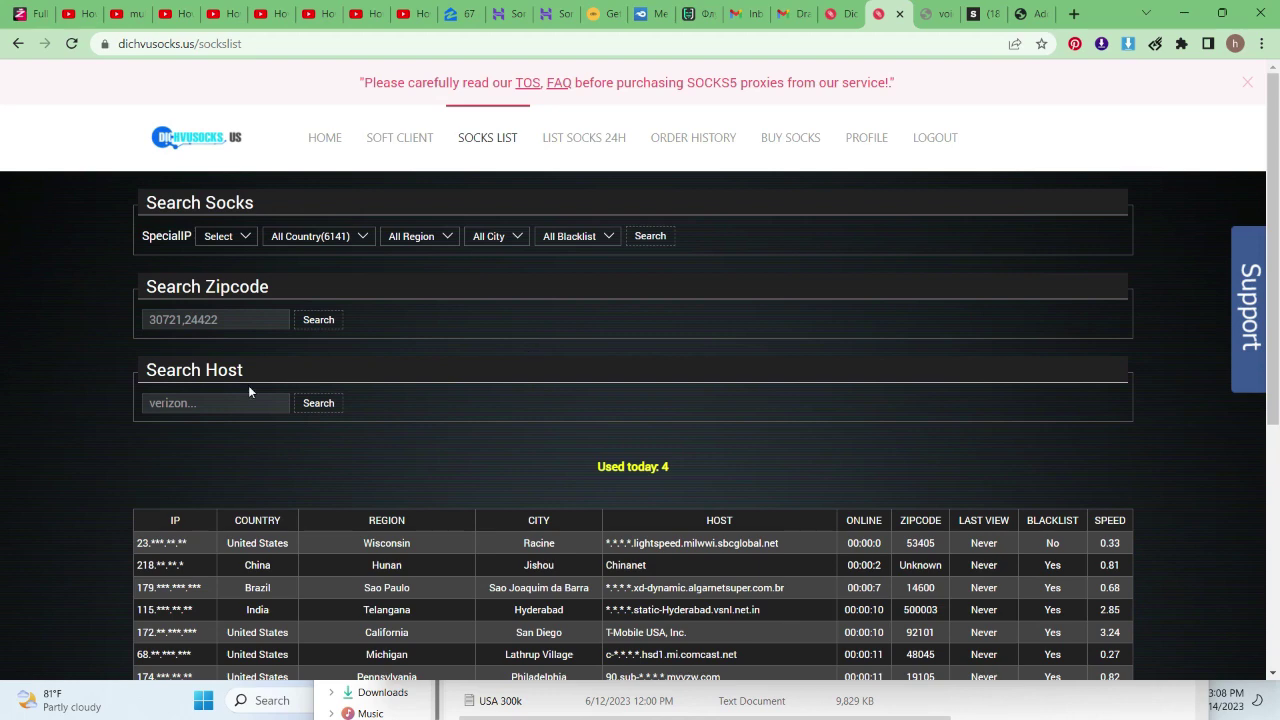
left_click(329, 242)
scroll(350, 376, "down", 15)
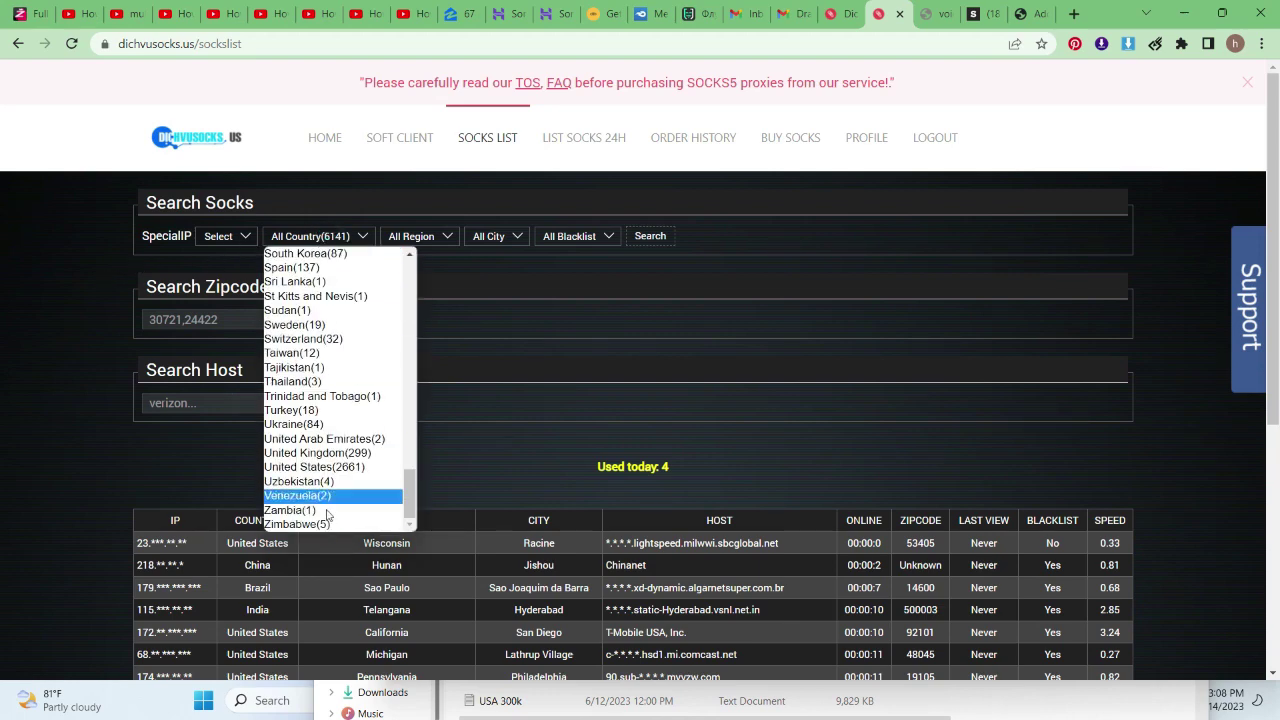
left_click(300, 467)
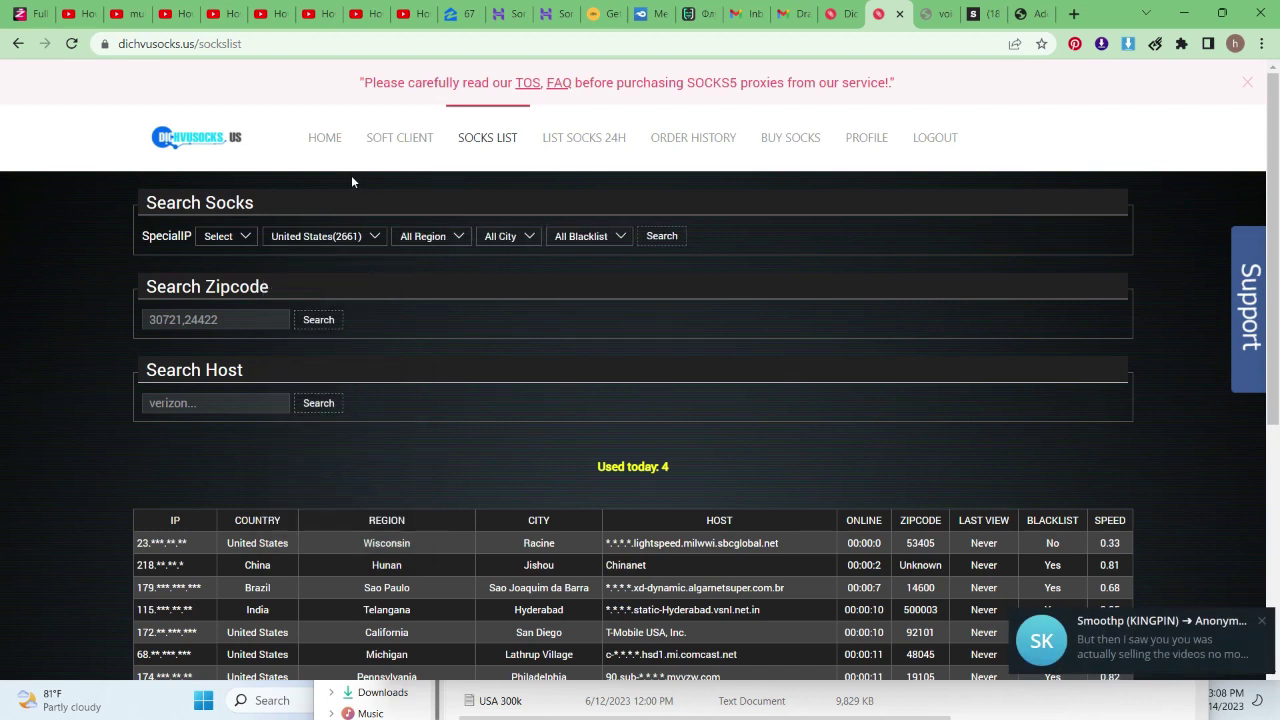
left_click(578, 242)
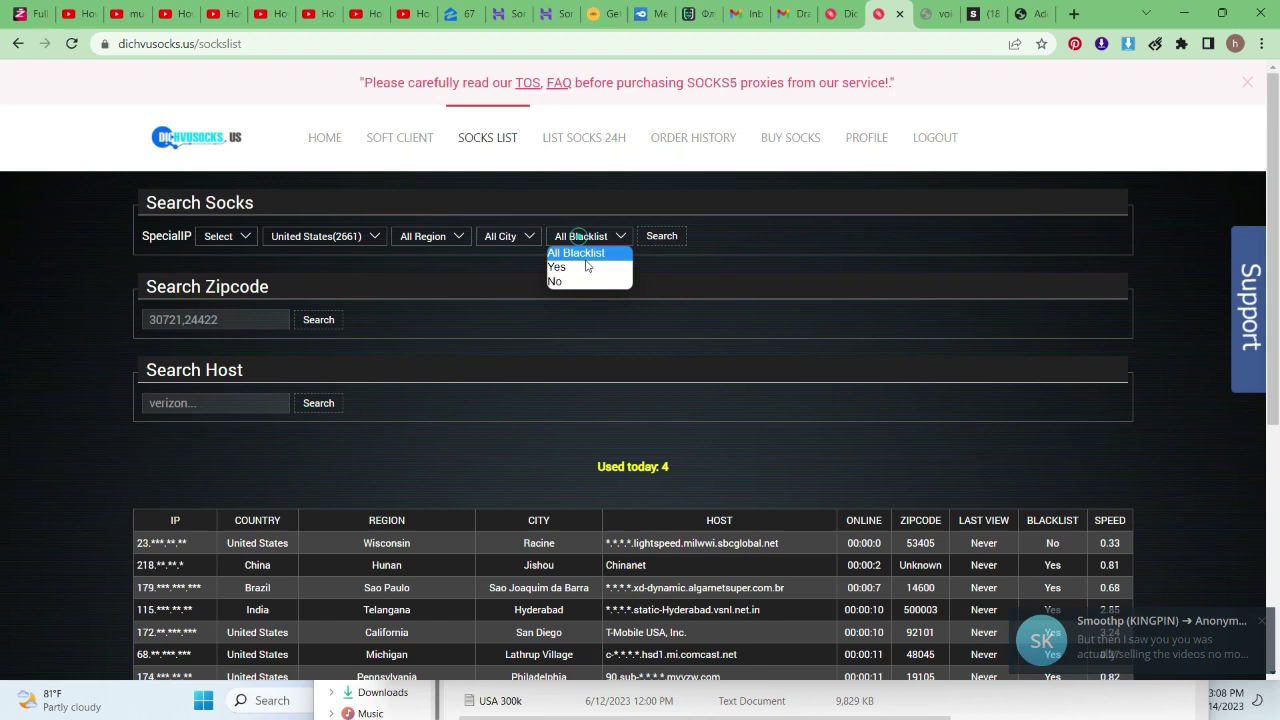
left_click(574, 282)
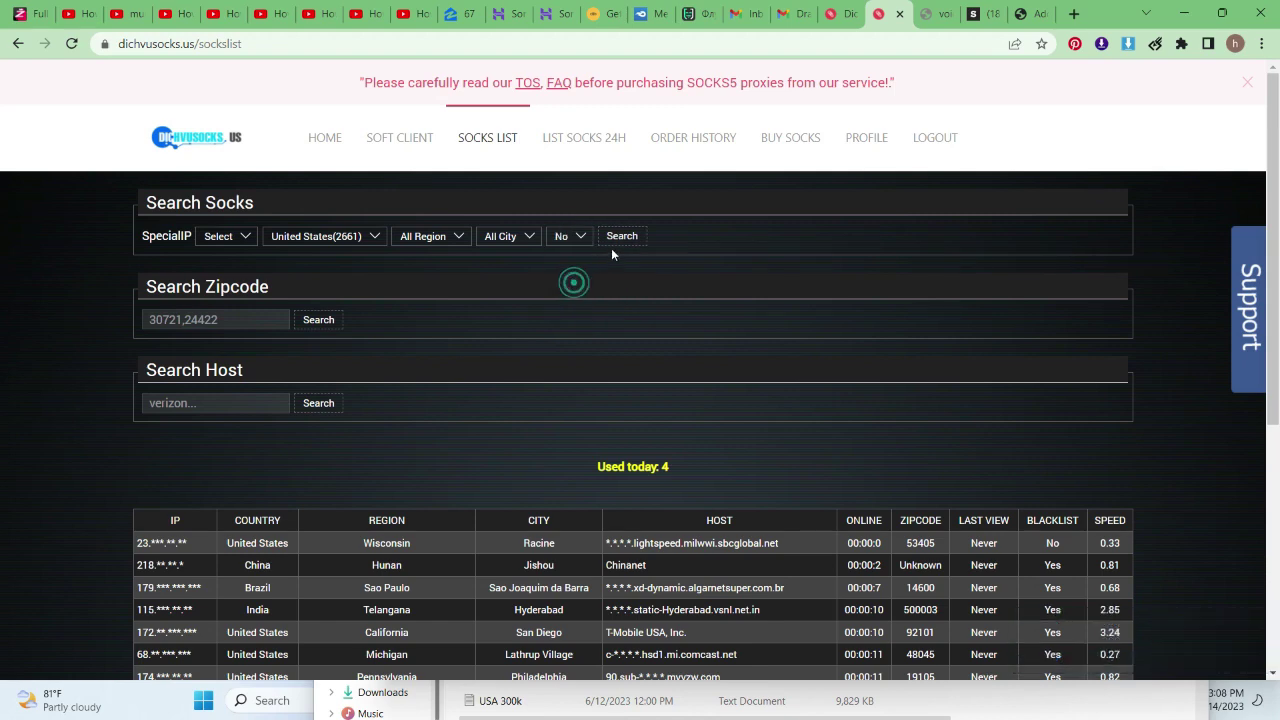
Step: Set the region filter to Georgia and run the socks search
left_click(415, 240)
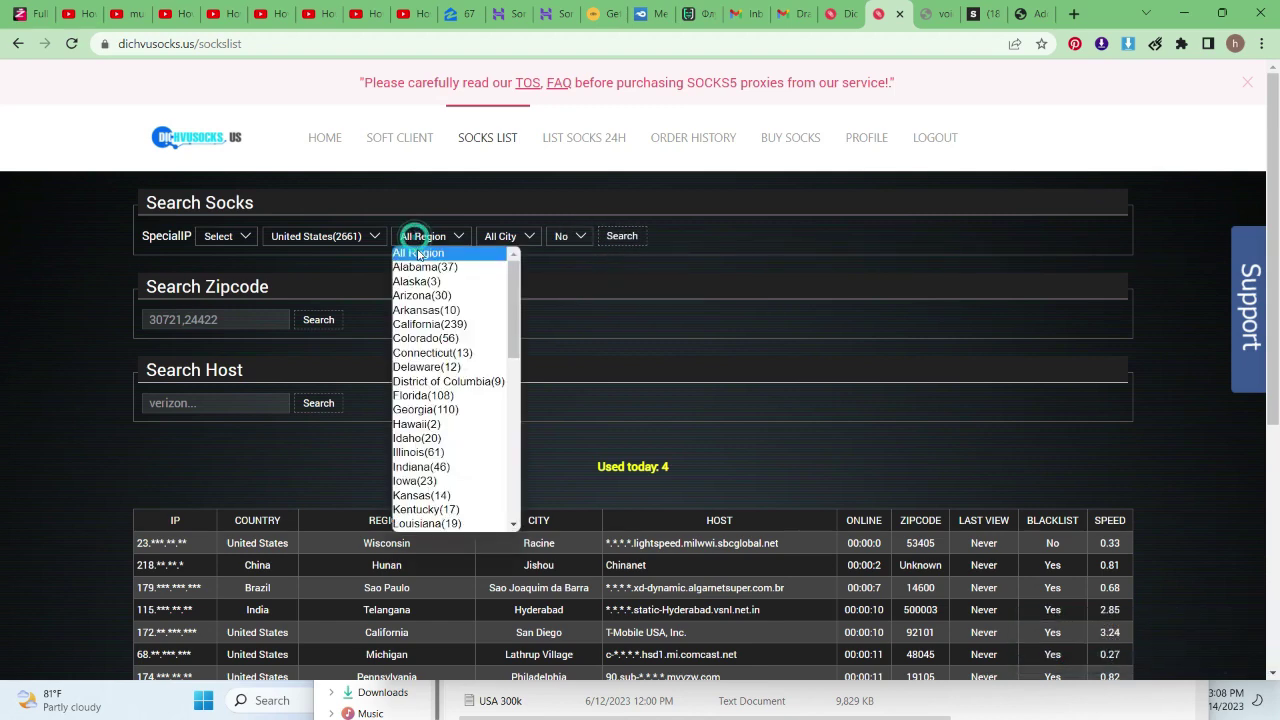
scroll(437, 315, "down", 10)
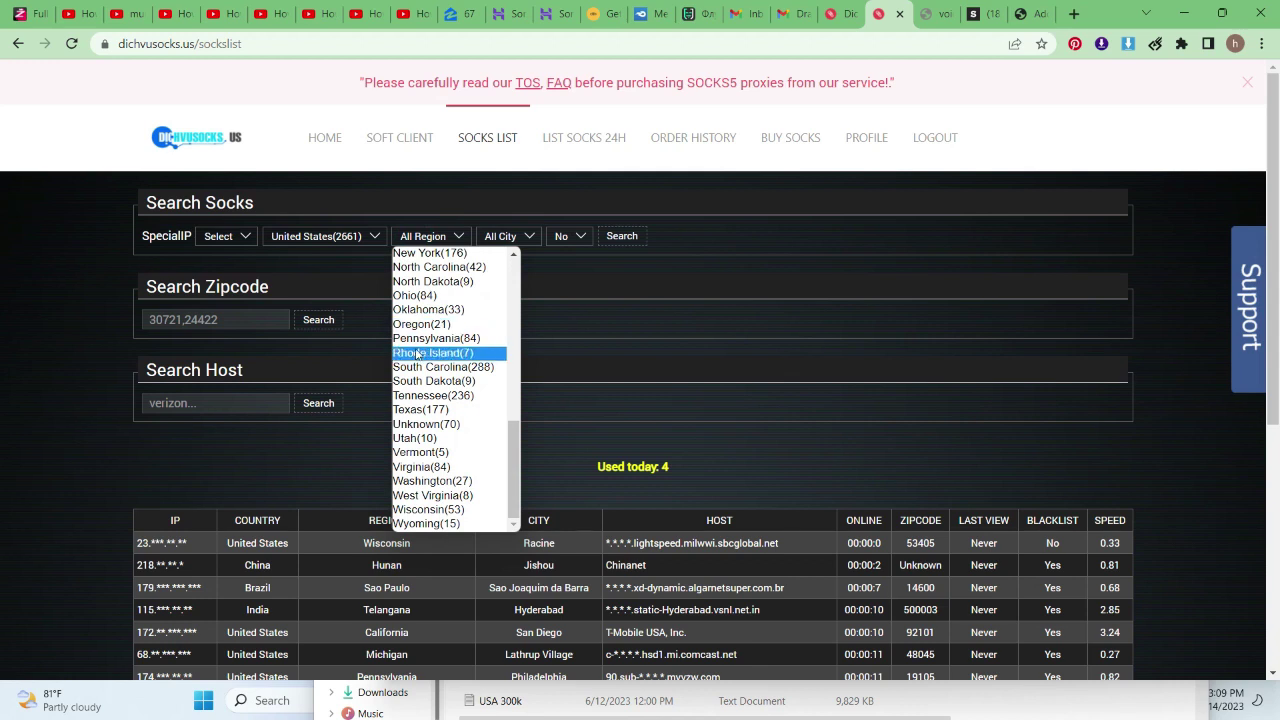
scroll(415, 313, "up", 3)
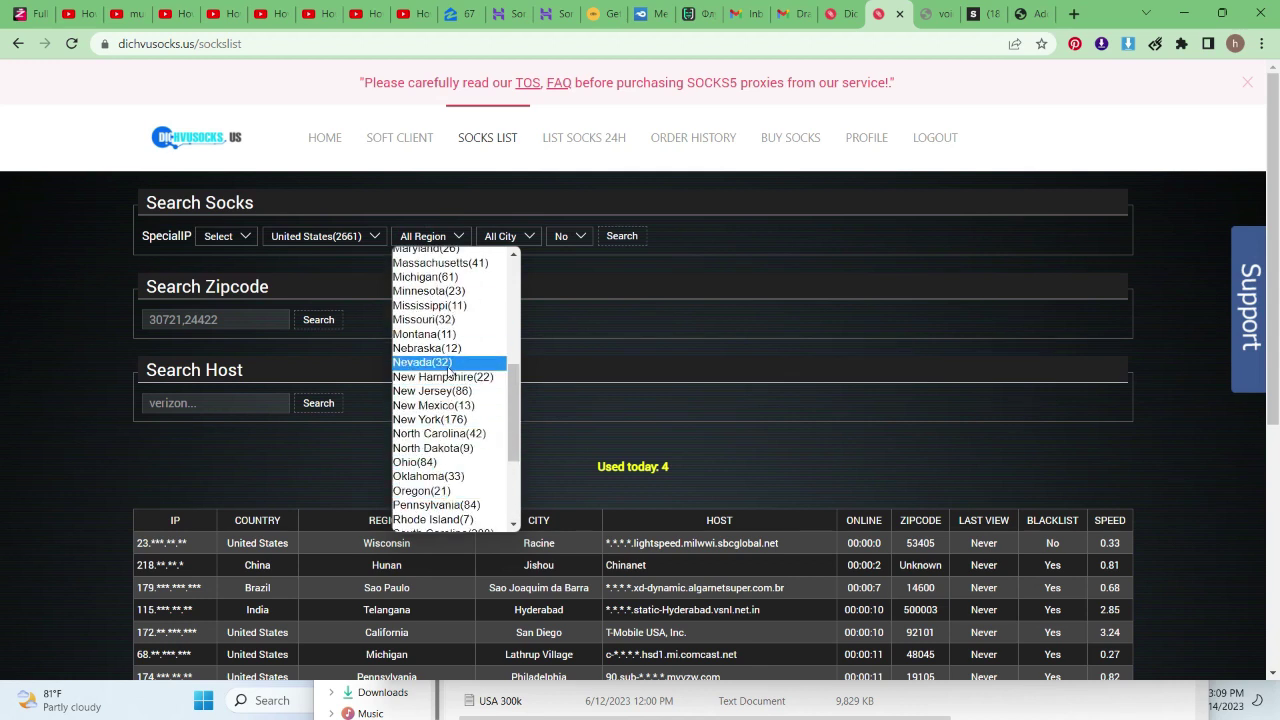
scroll(448, 372, "down", 3)
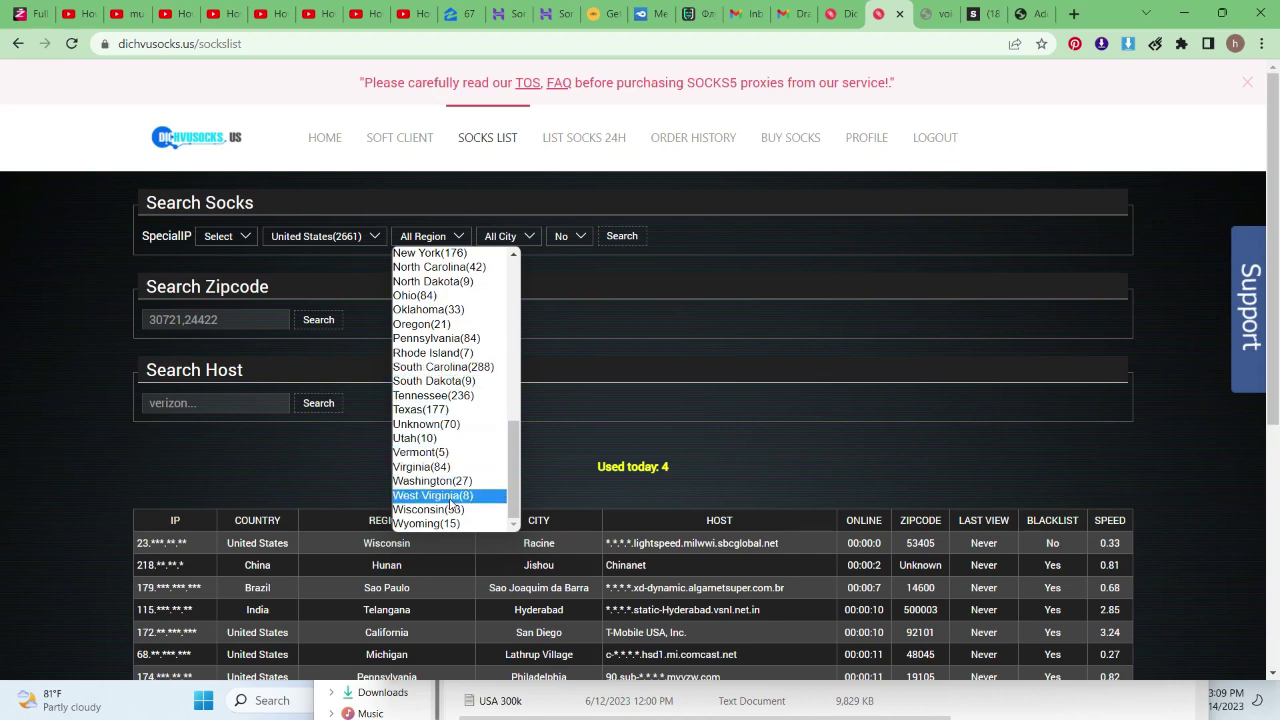
scroll(430, 345, "up", 3)
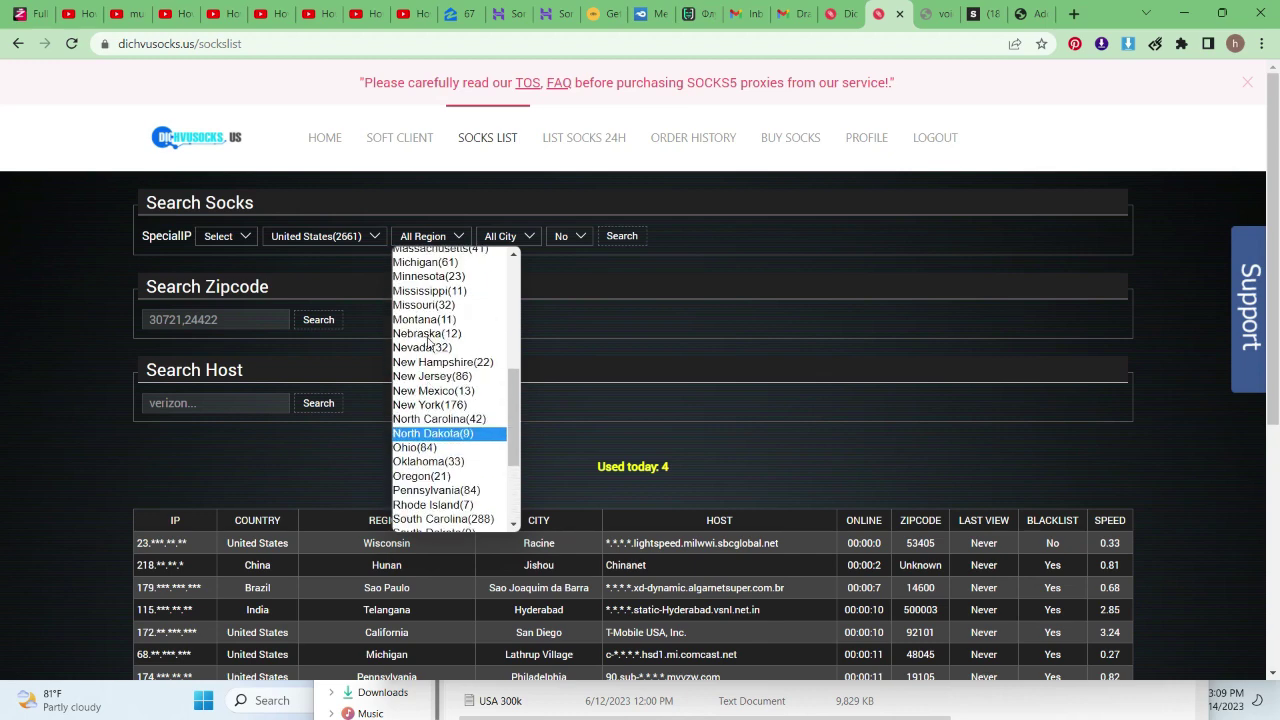
scroll(428, 340, "up", 3)
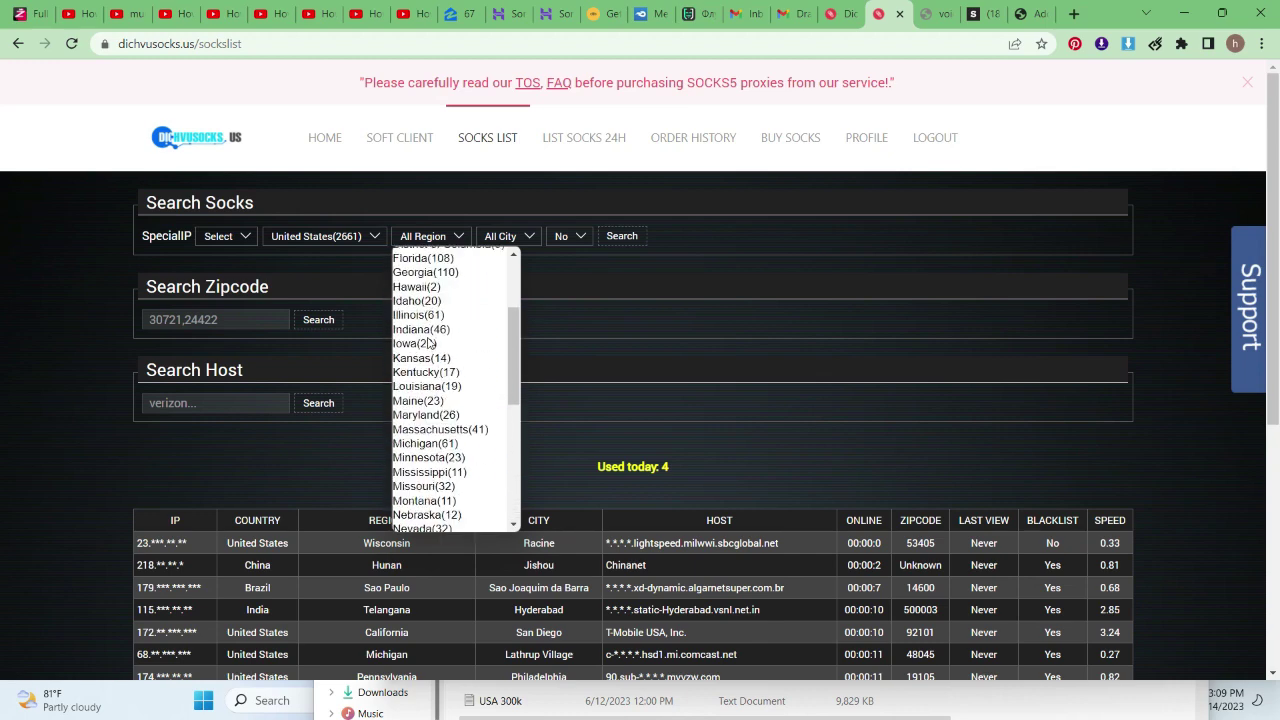
left_click(427, 272)
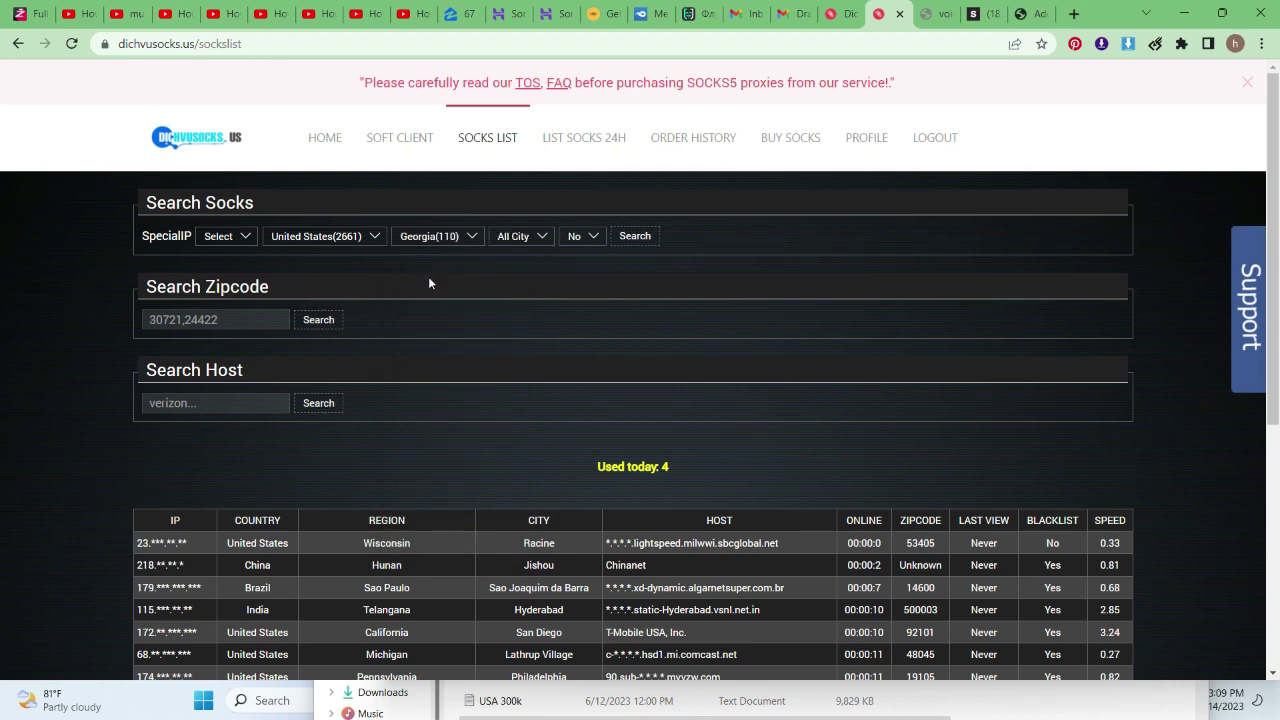
left_click(622, 236)
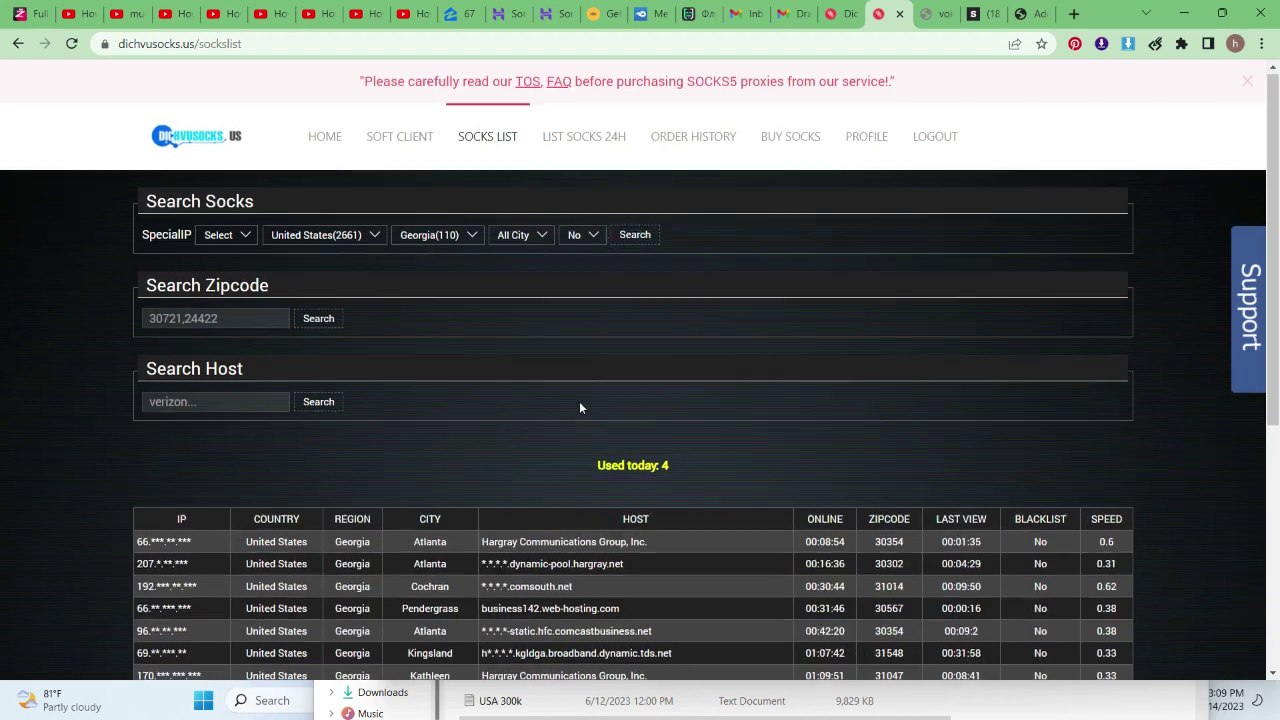
Step: Reveal the full address of the Georgia proxy located in Cochran and copy its IP and port
scroll(579, 401, "down", 3)
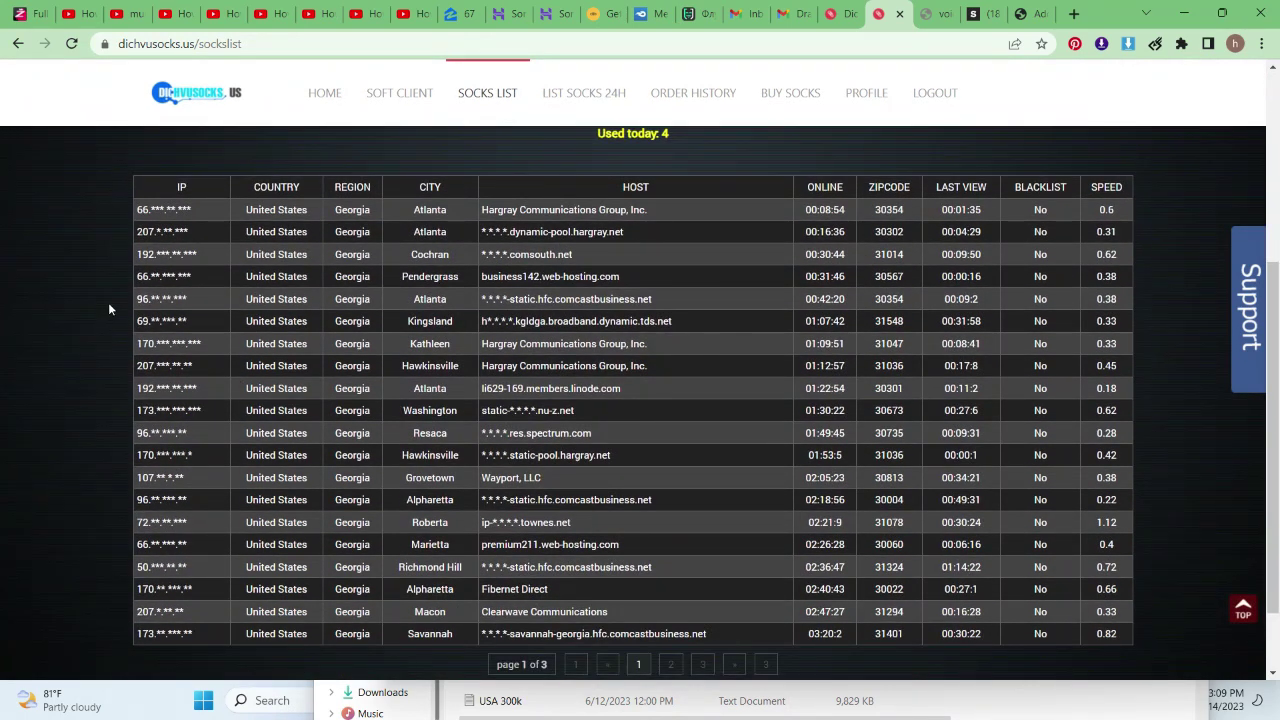
left_click(176, 254)
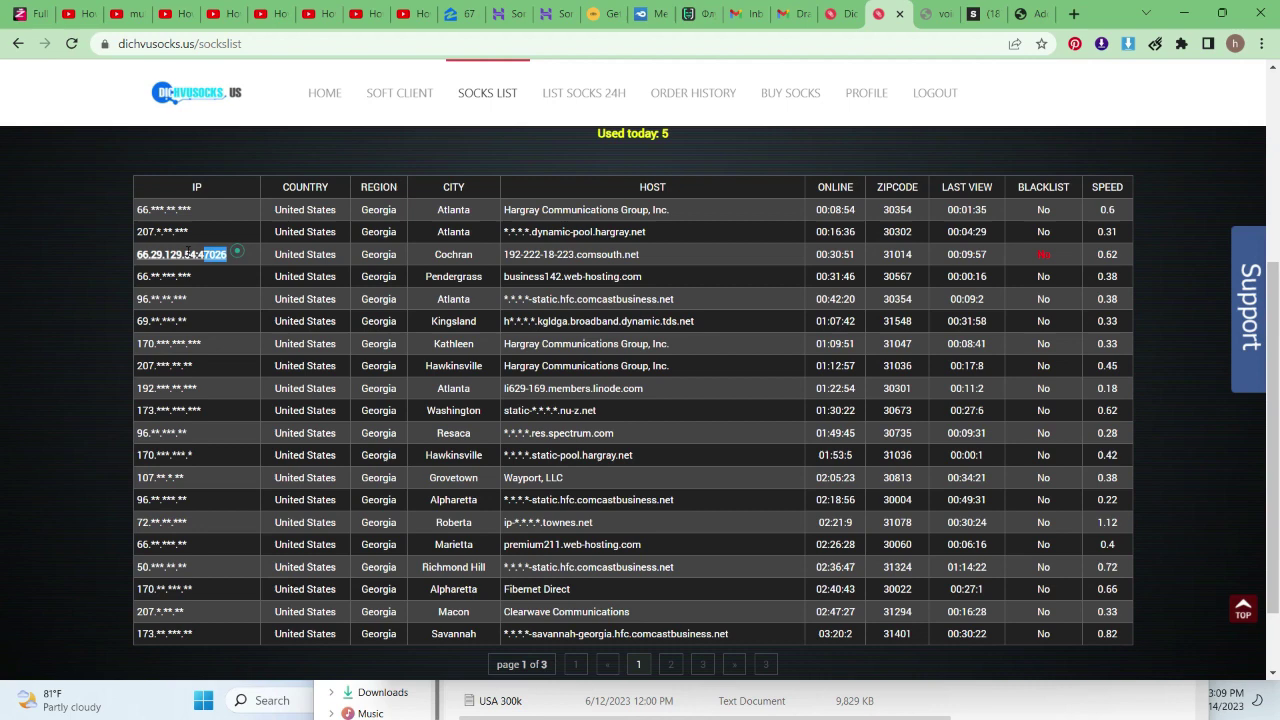
left_click_drag(188, 252, 105, 251)
right_click(168, 259)
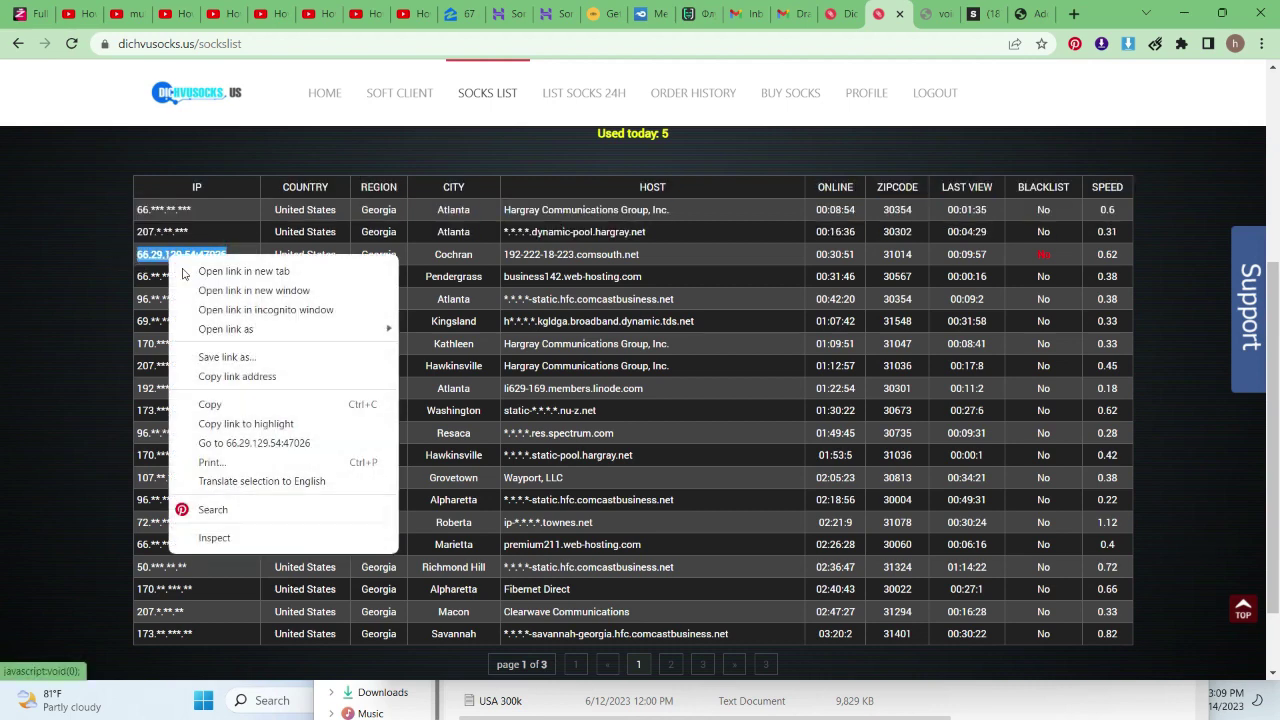
left_click(212, 404)
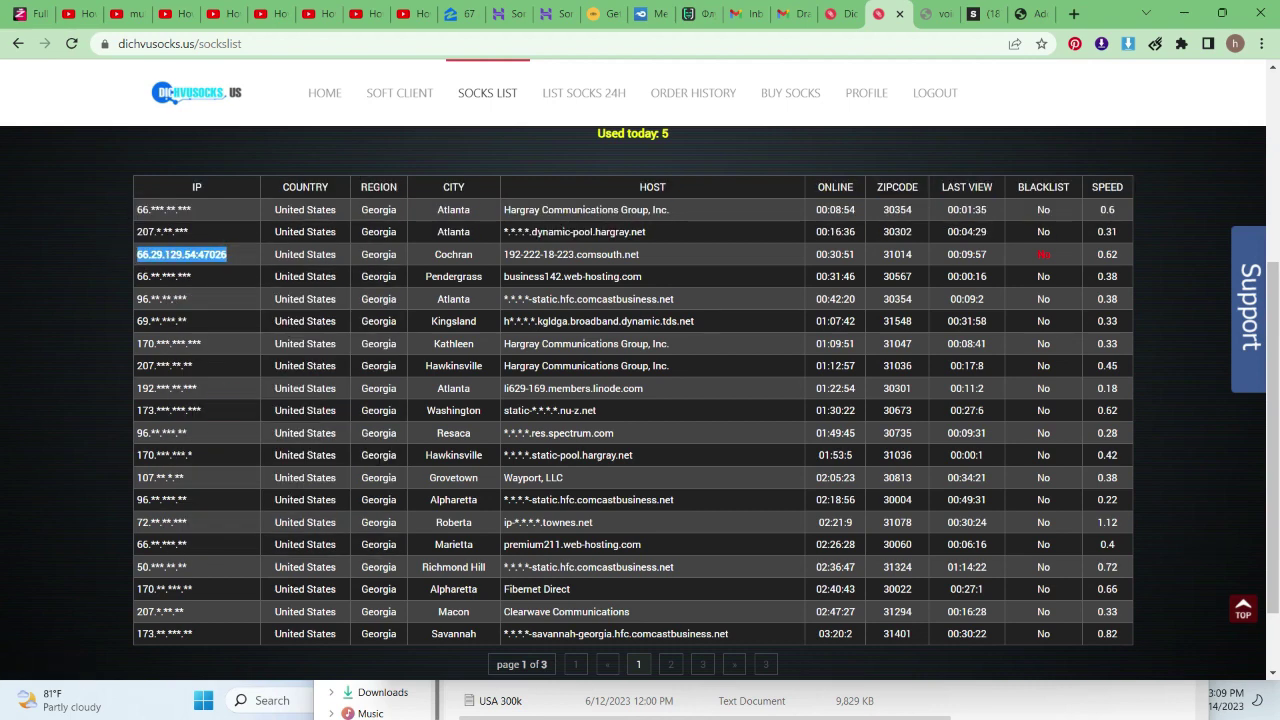
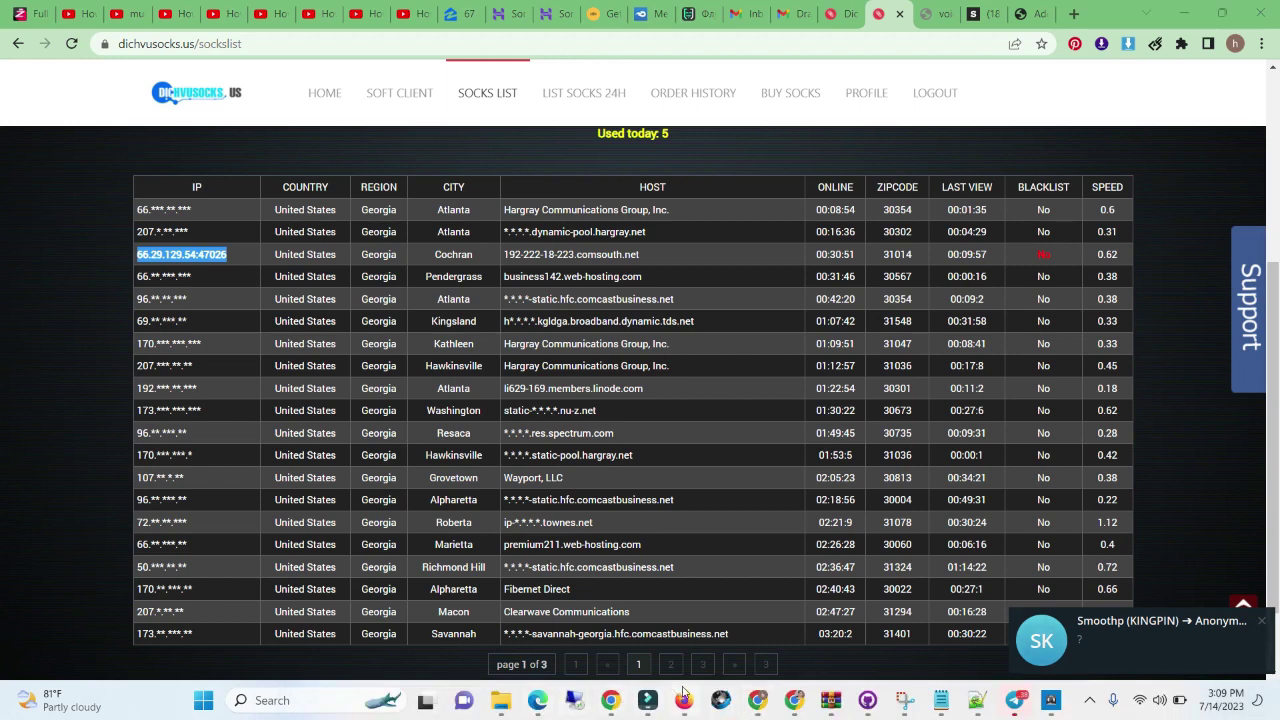
Step: Switch to Firefox and open the connection settings under Network Settings
left_click(683, 700)
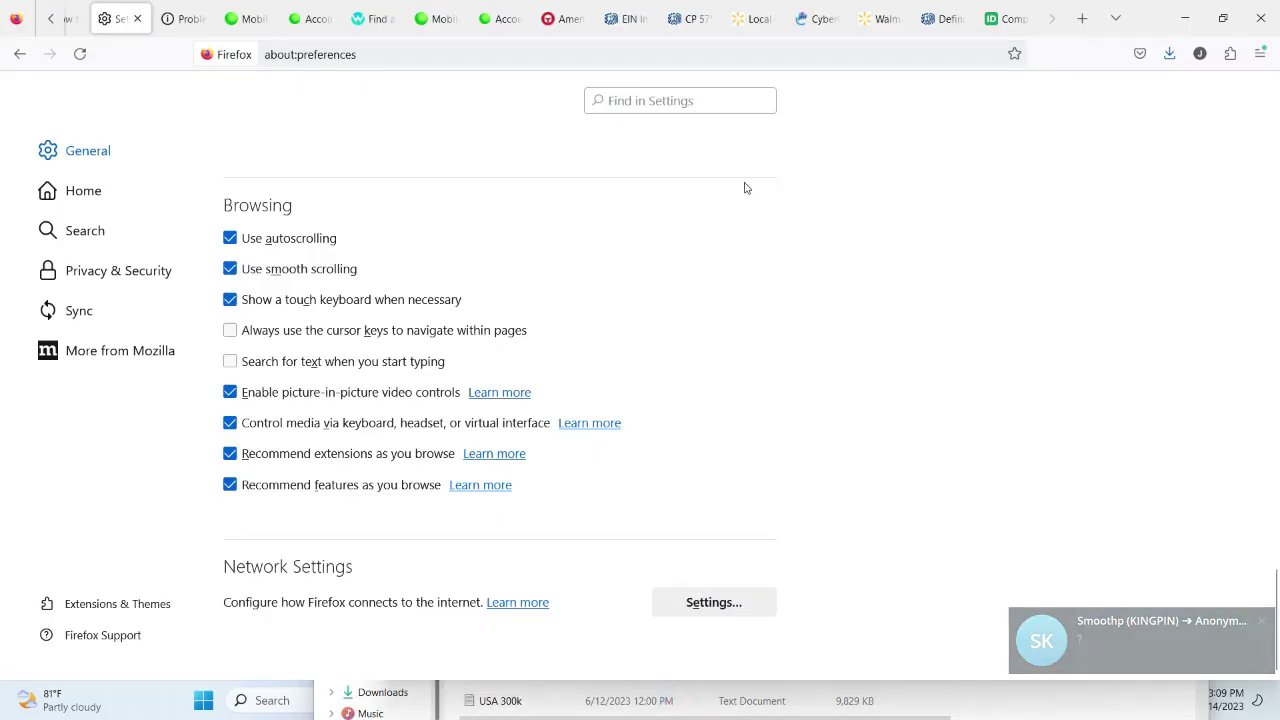
left_click(1259, 54)
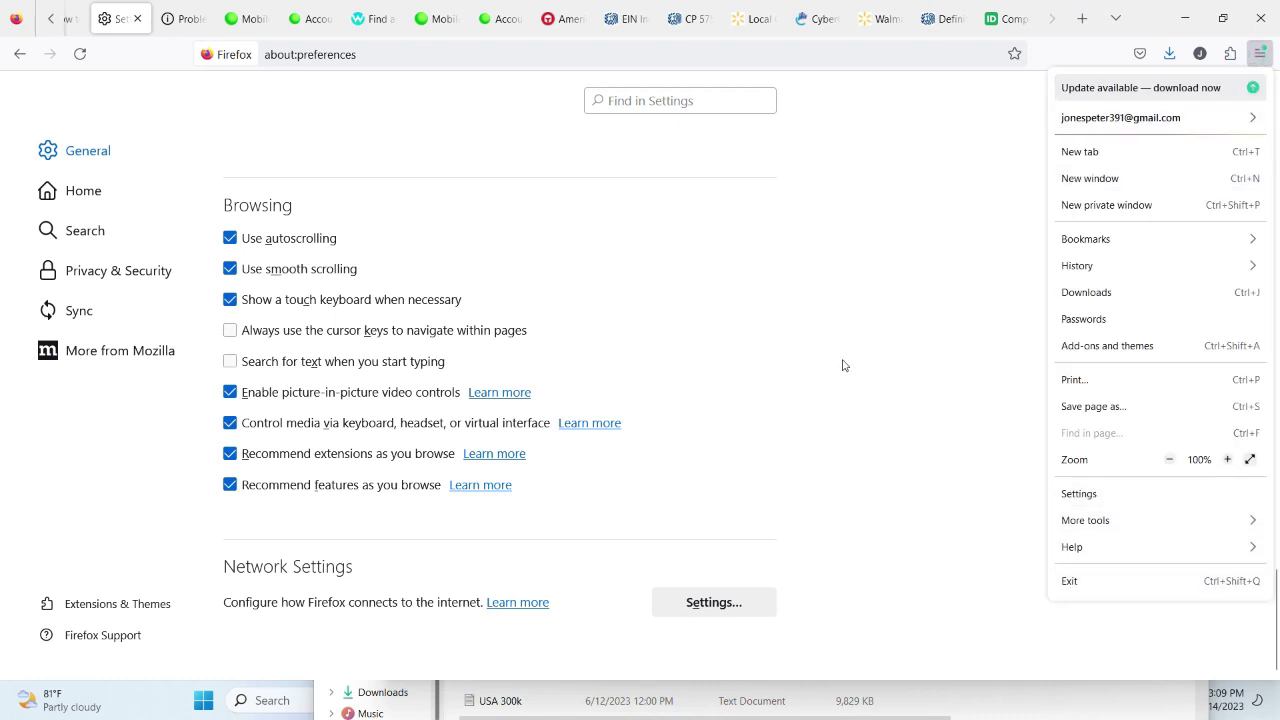
left_click(908, 380)
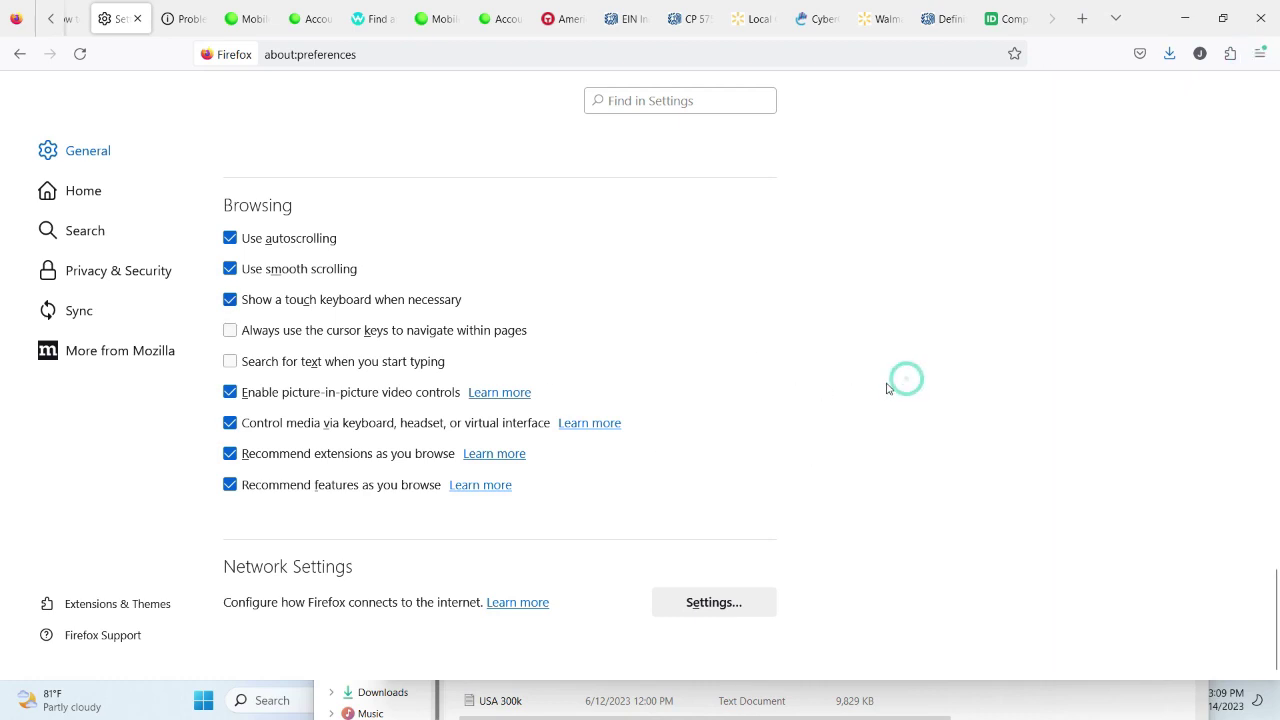
left_click(677, 610)
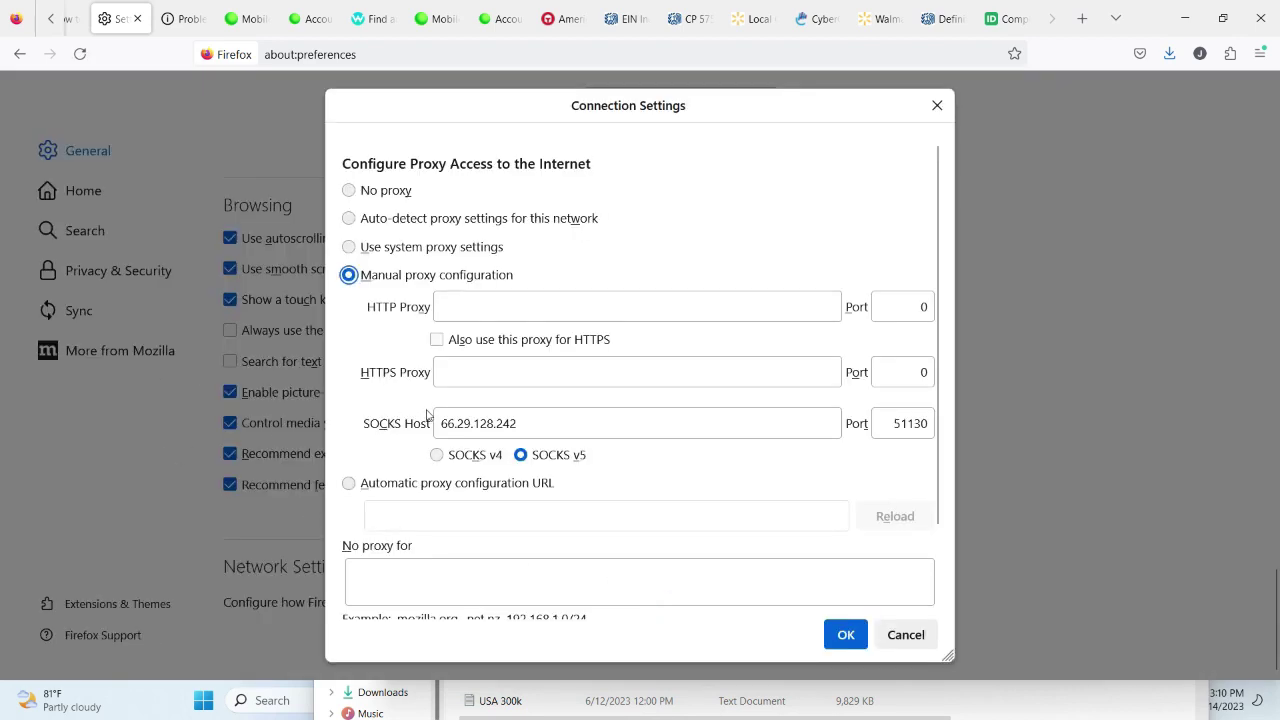
Step: Replace the SOCKS host with 66.29.129.54 and set its port to 47026 in the manual proxy configuration
triple_click(533, 419)
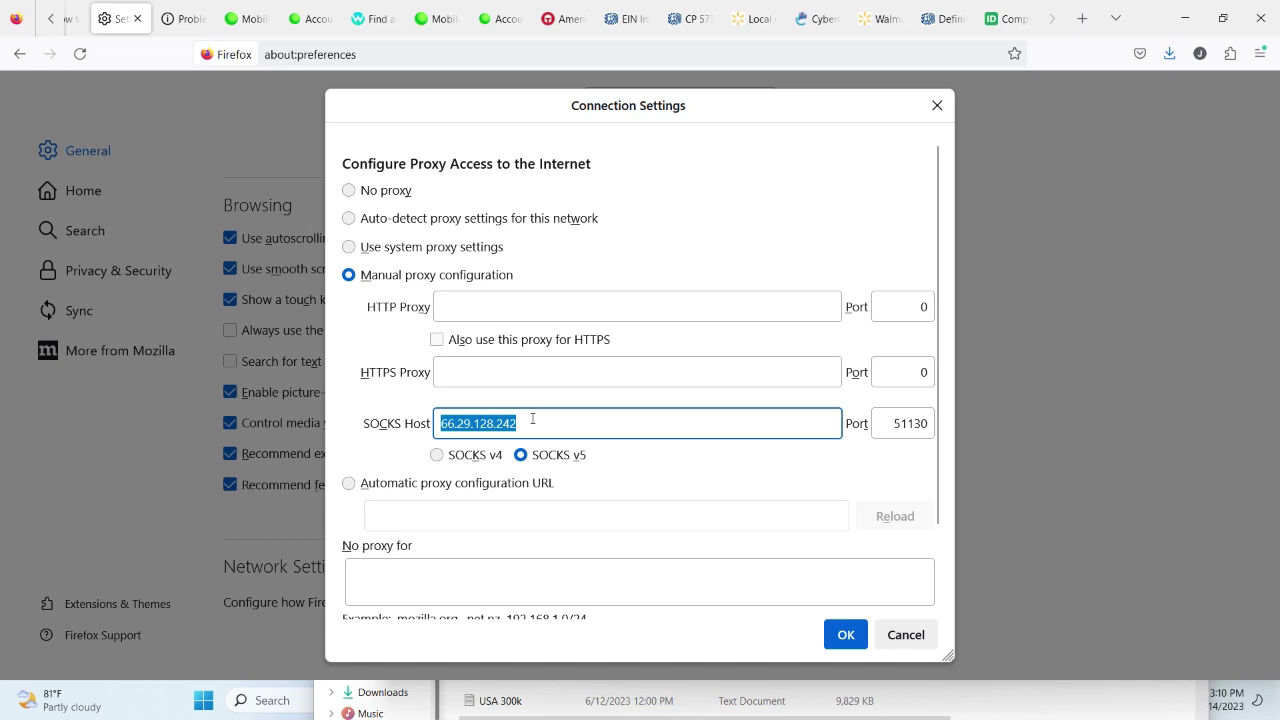
triple_click(531, 418)
type("66.29.129.54:47026")
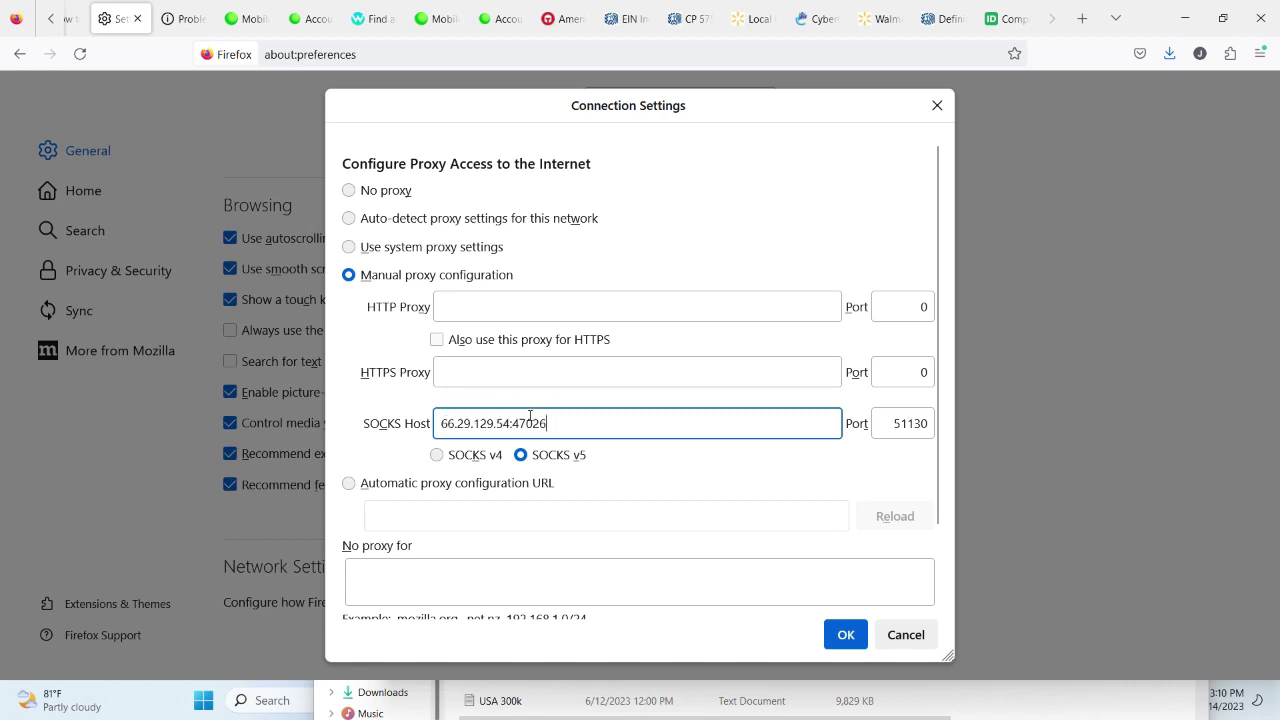
left_click_drag(551, 423, 523, 423)
key("BackSpace")
double_click(916, 426)
type("47026")
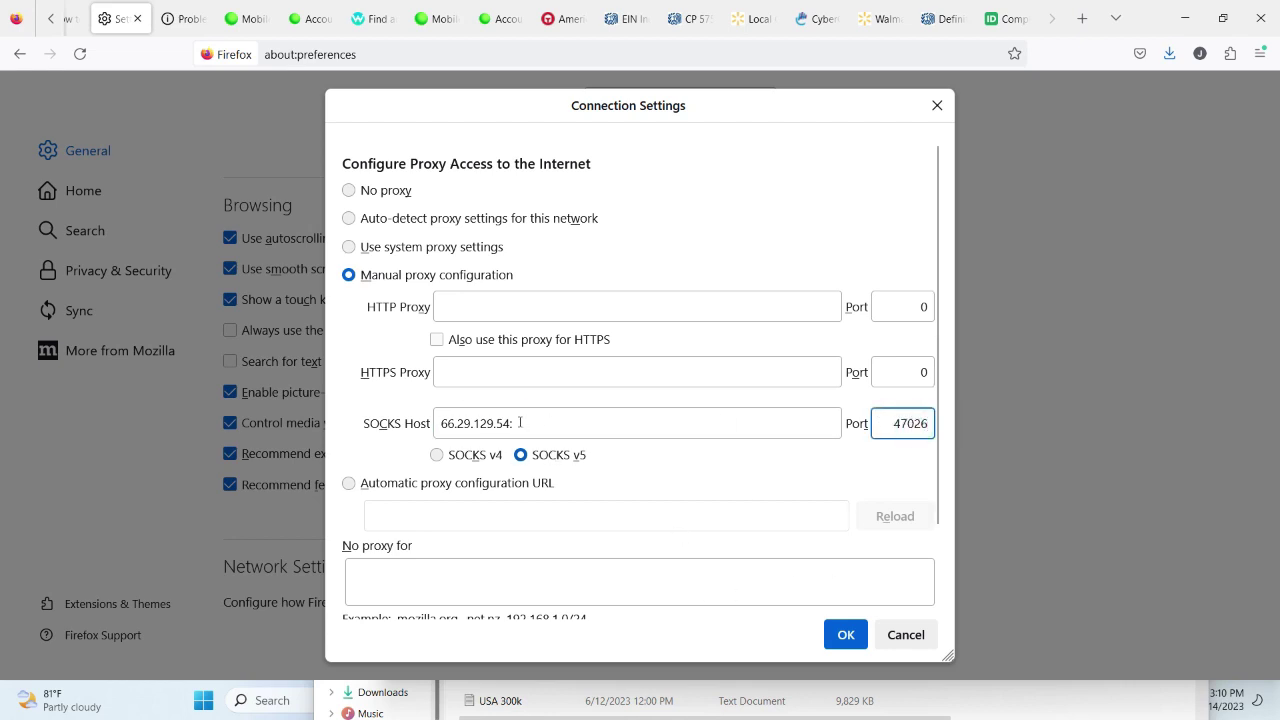
left_click(520, 426)
key("BackSpace")
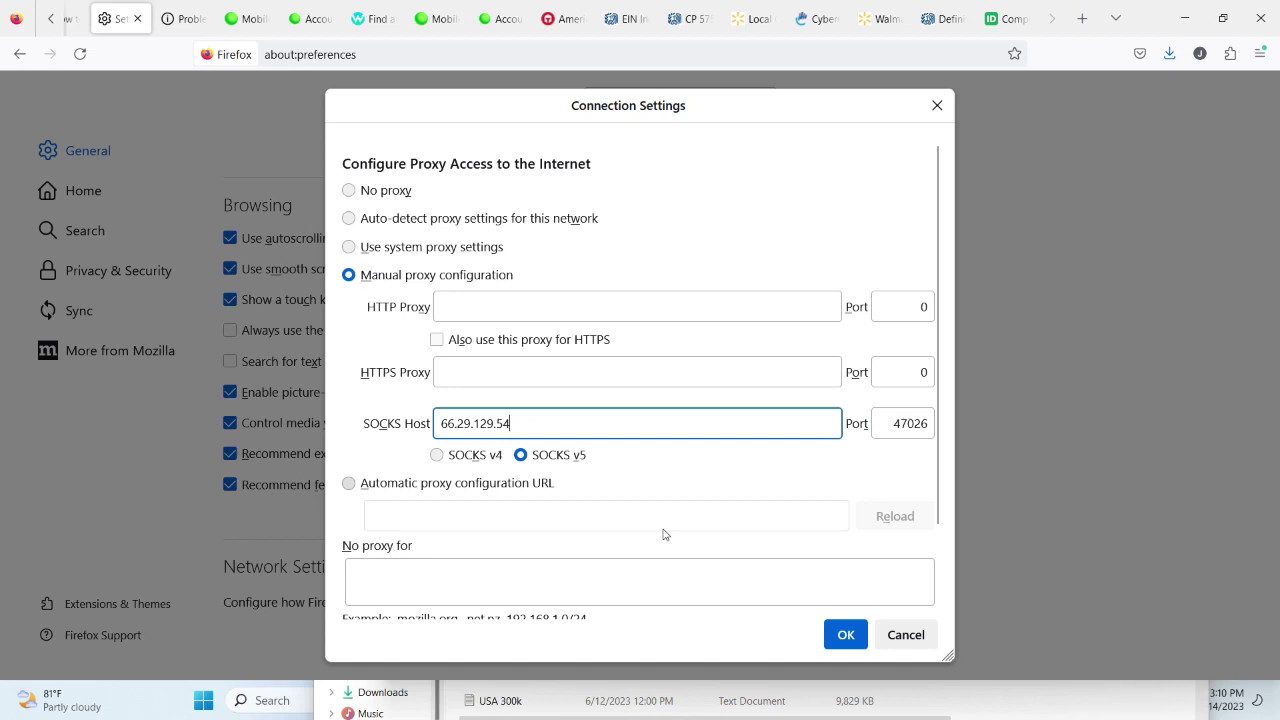
Step: Save the proxy connection settings and load the bookmarked whoer.net IP check in a new tab
left_click(846, 634)
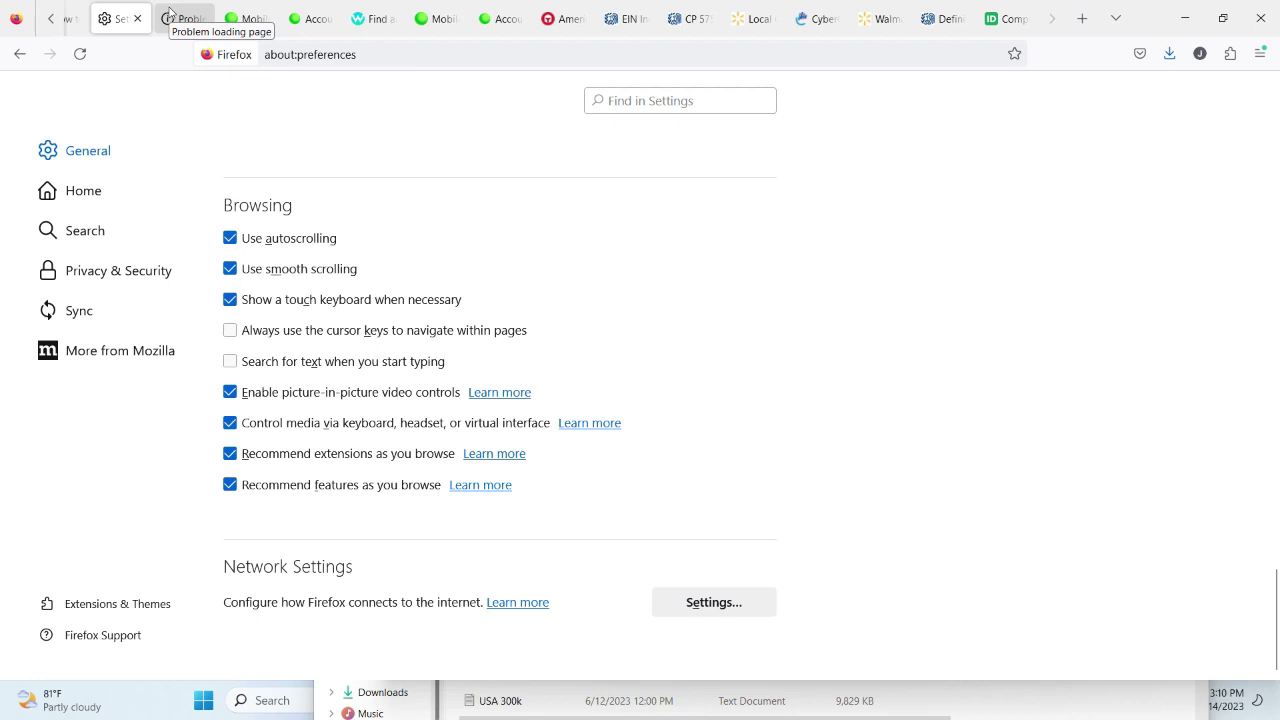
left_click(1076, 20)
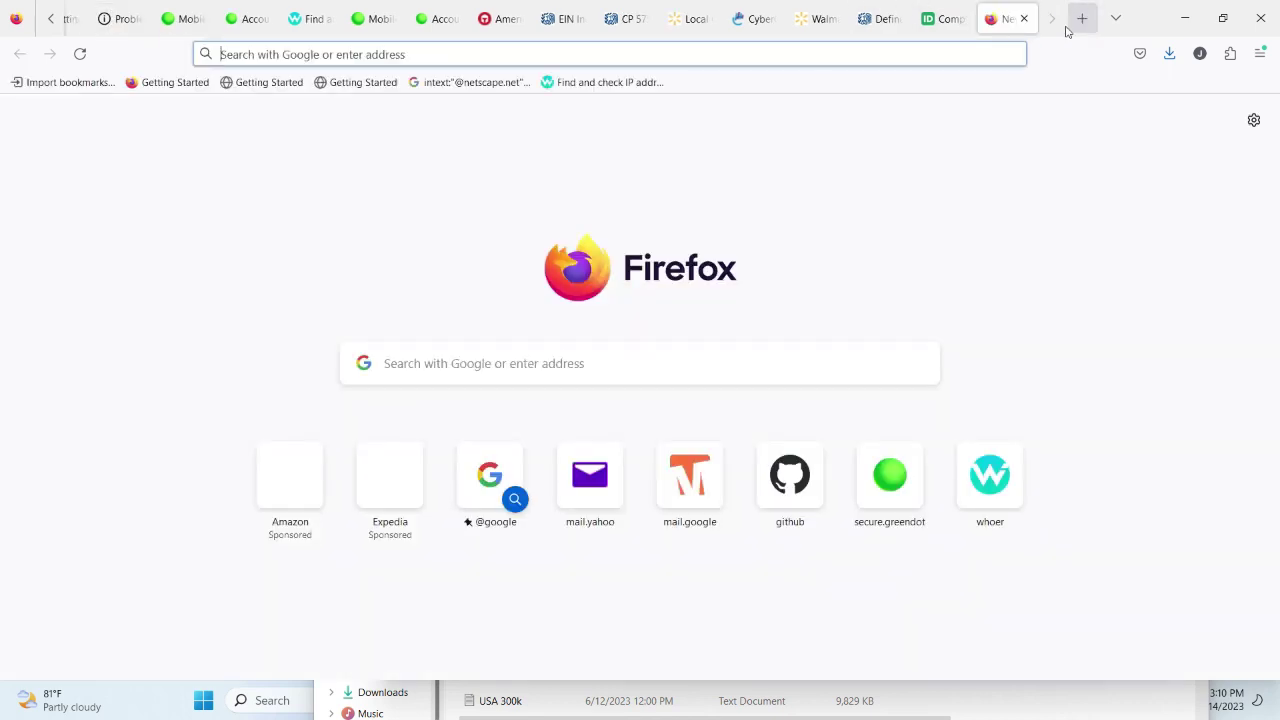
left_click(570, 80)
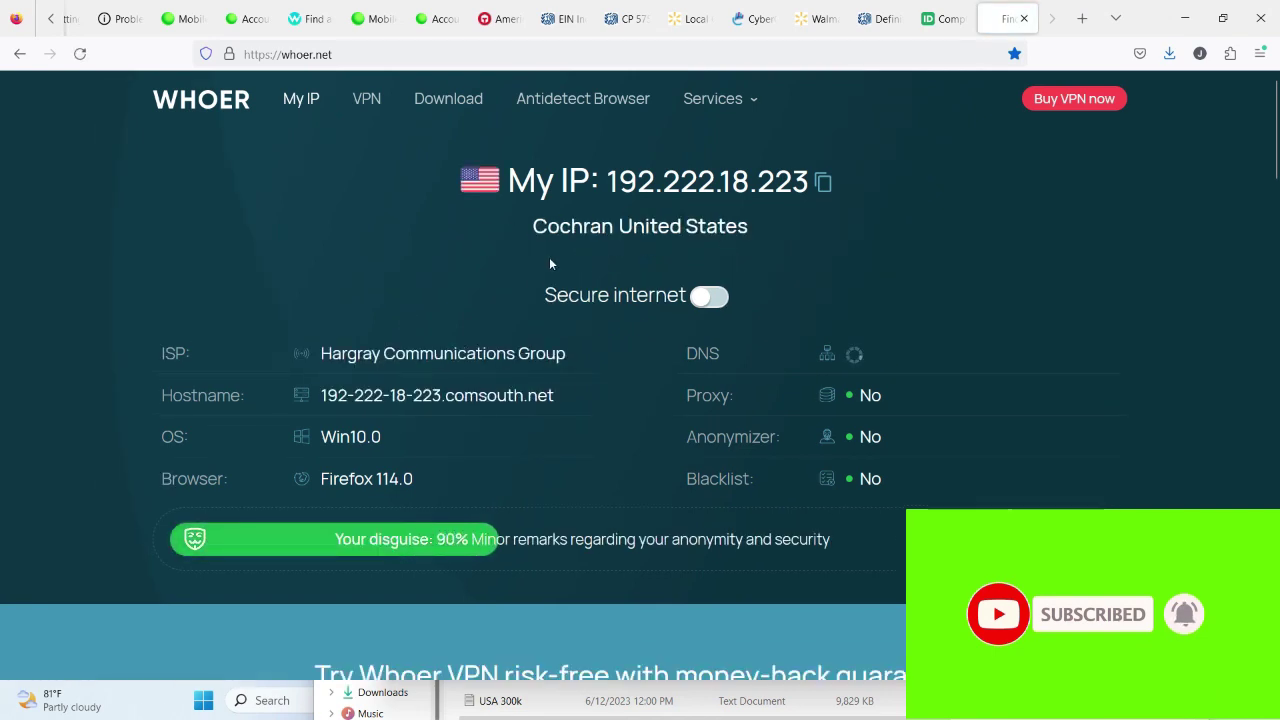
Step: Highlight the city shown on whoer.net, then switch to Chrome and compare it with the used proxy's city in the dichvusocks.us list
left_click_drag(529, 226, 613, 228)
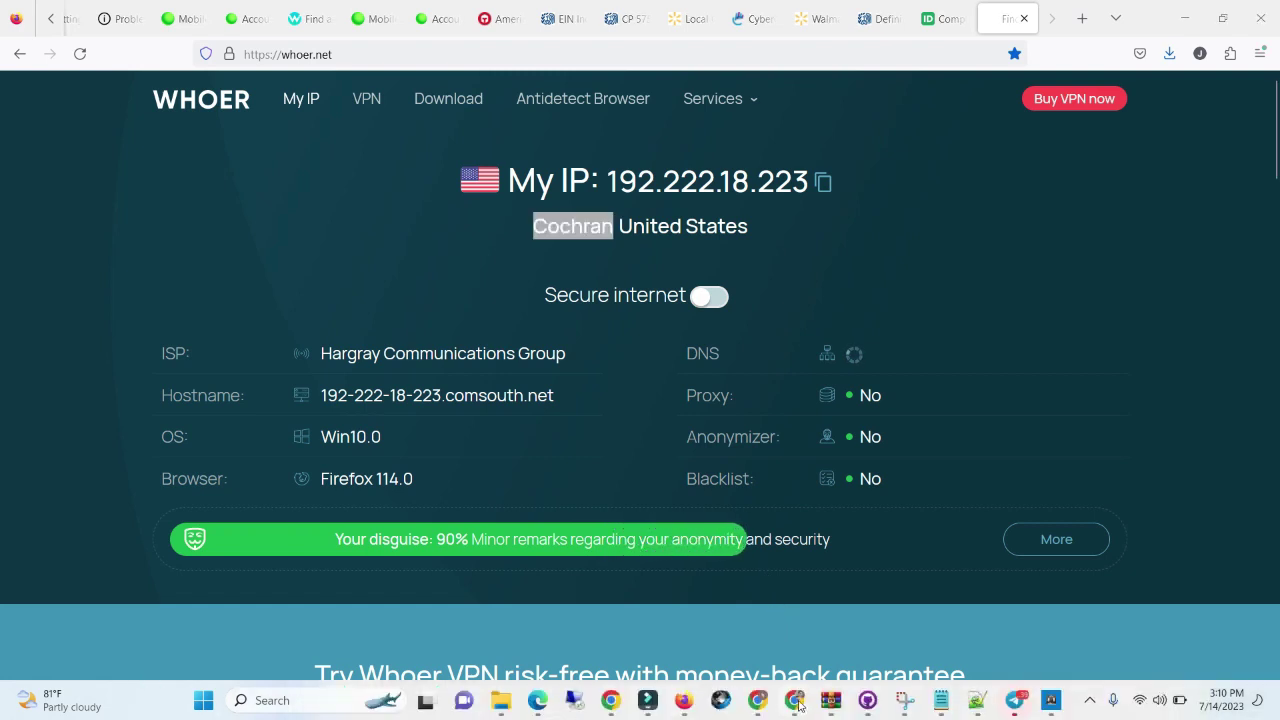
mouse_move(799, 705)
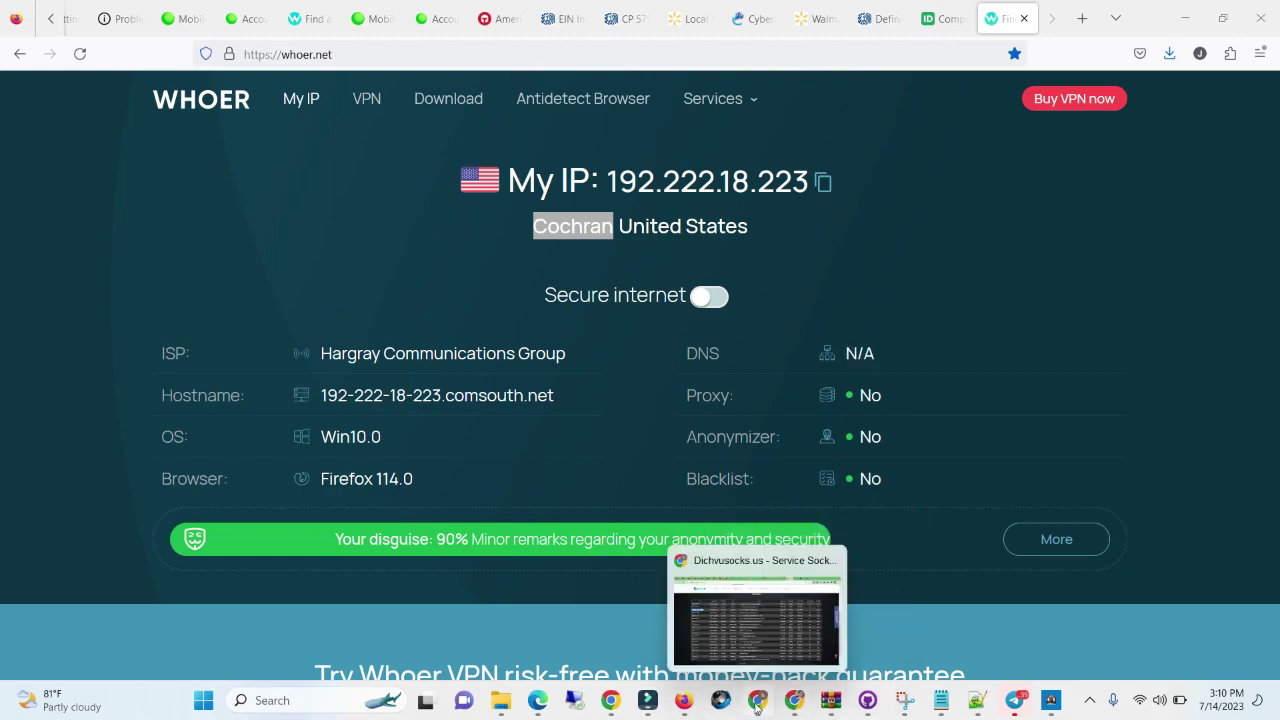
left_click(758, 700)
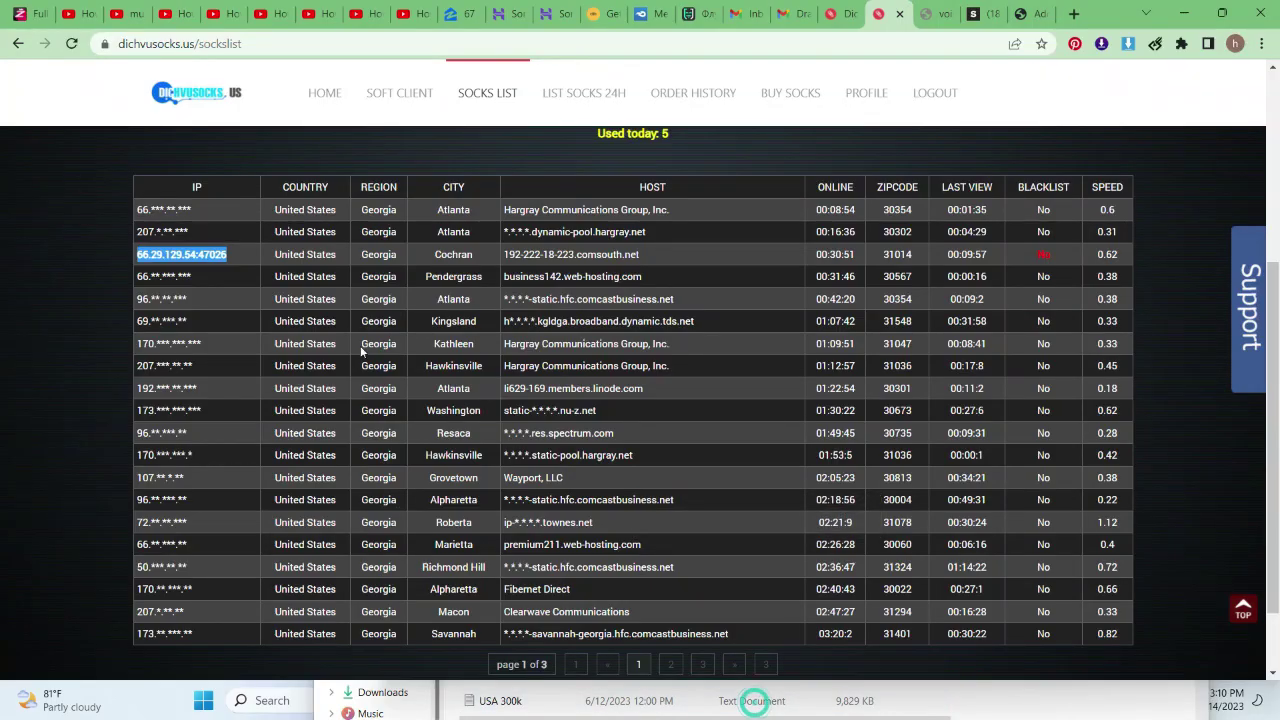
double_click(436, 256)
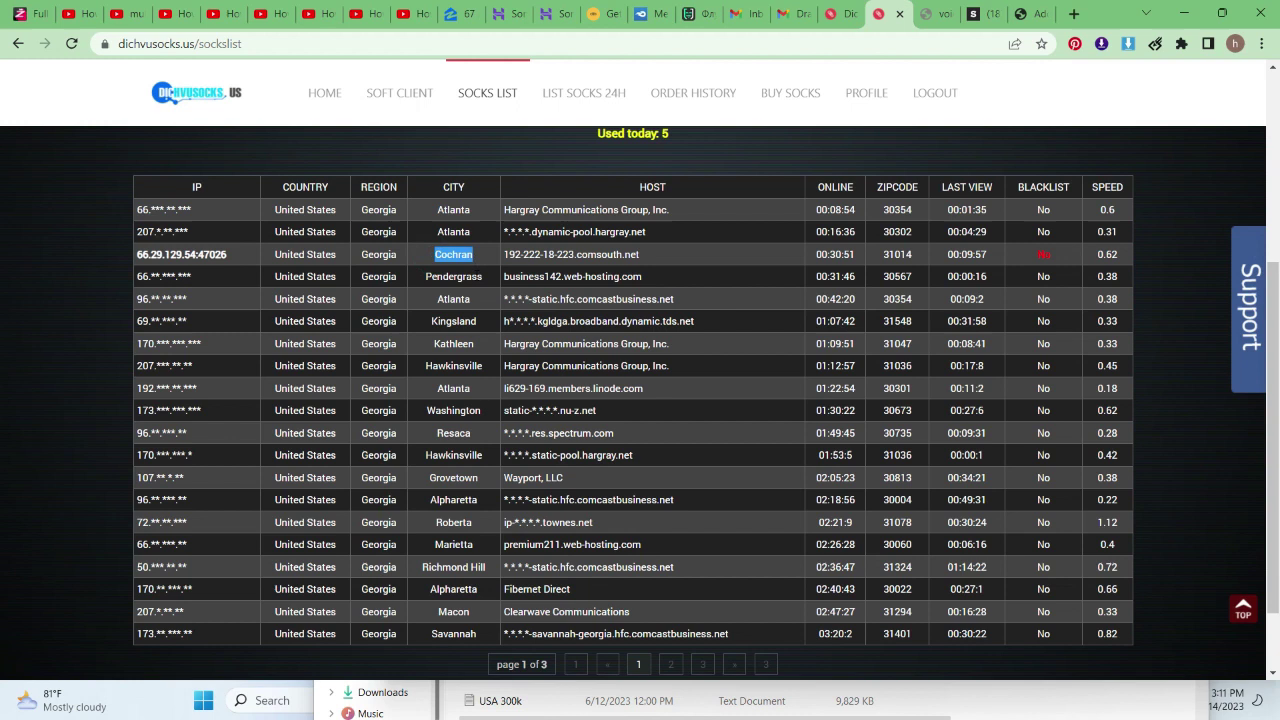